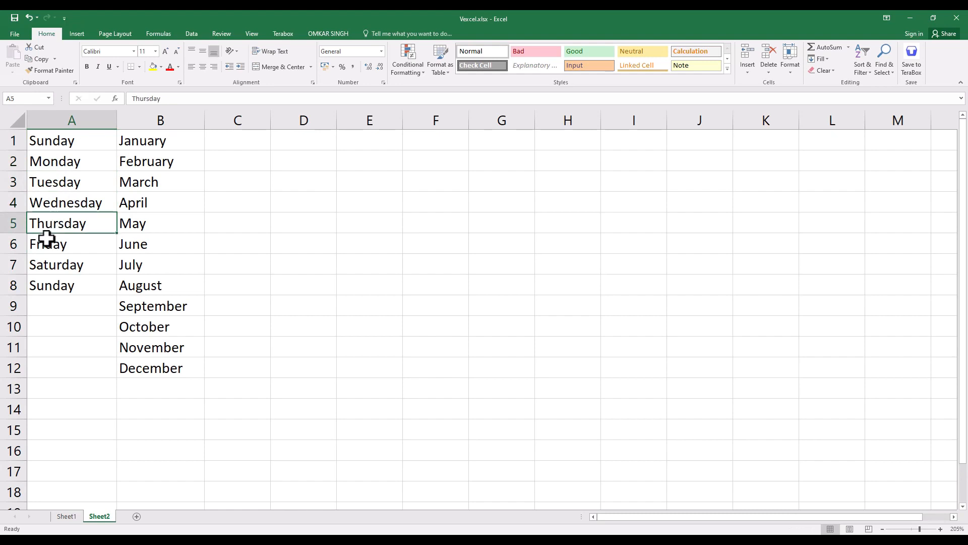
Clear the repeated Sunday entry from cell A8 below the weekday list
{"action": "left_click", "coordinate": [35, 271]}
{"action": "left_click", "coordinate": [37, 282]}
{"action": "key", "text": "Delete"}
Examine the weekday list in A1:A7 and the month list in B1:B12
{"action": "left_click_drag", "start_coordinate": [69, 139], "coordinate": [48, 263]}
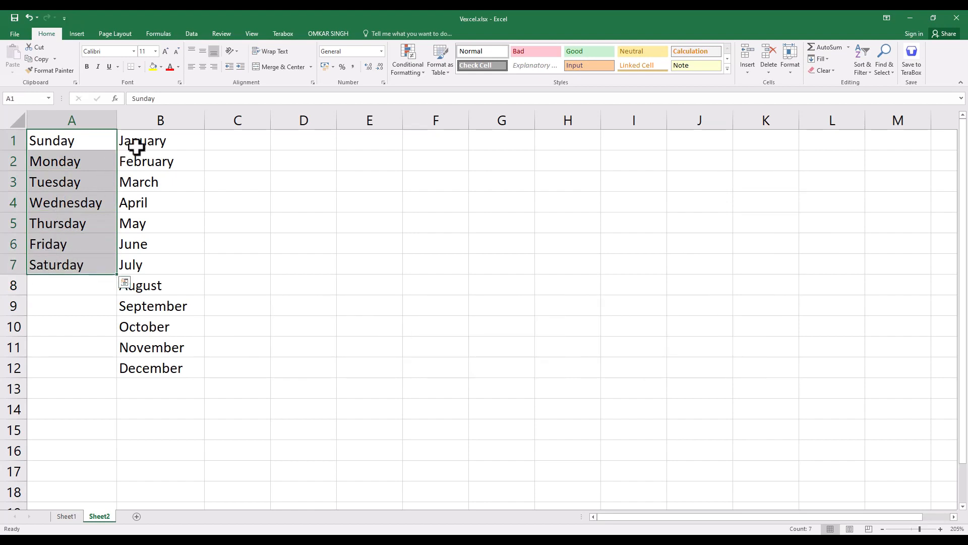
{"action": "left_click", "coordinate": [139, 141]}
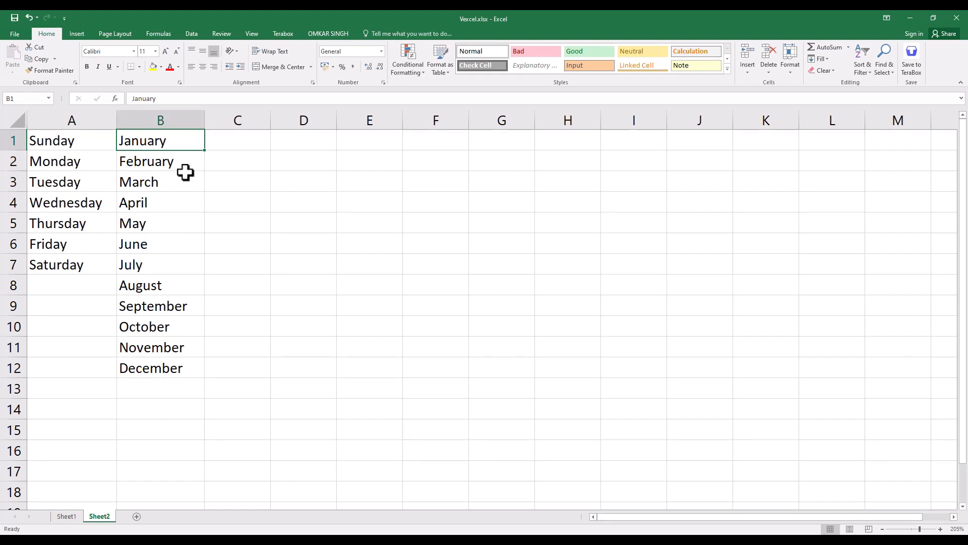
{"action": "left_click_drag", "start_coordinate": [183, 138], "coordinate": [164, 363]}
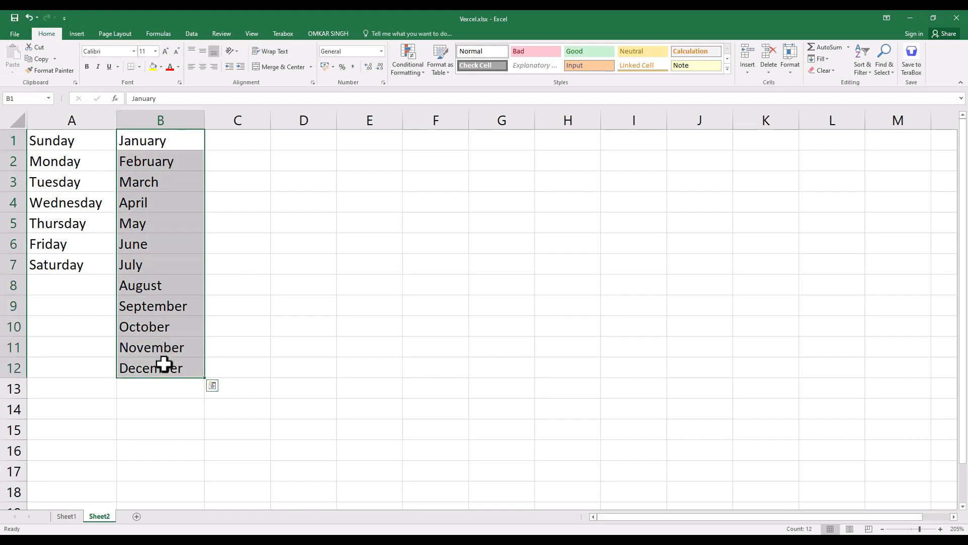
{"action": "left_click_drag", "start_coordinate": [35, 139], "coordinate": [157, 369]}
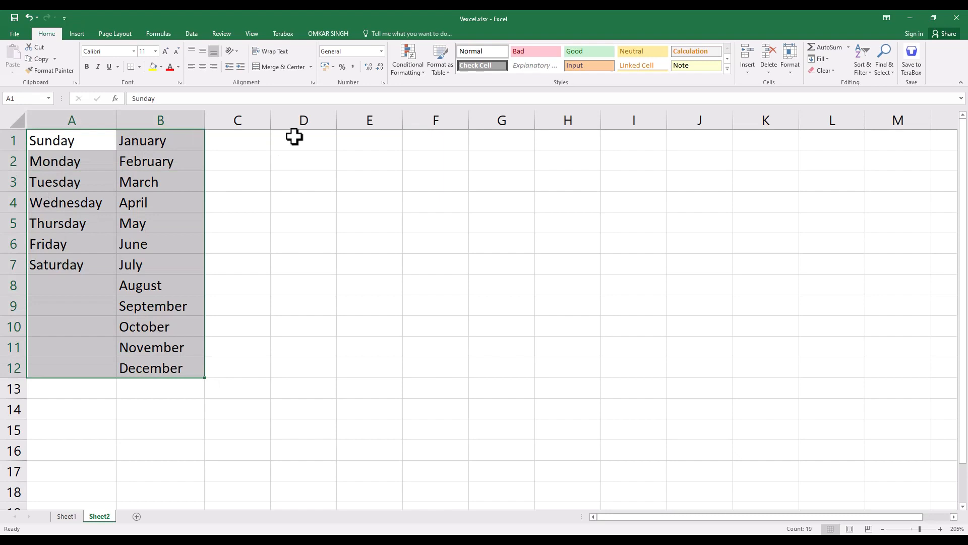
{"action": "left_click", "coordinate": [294, 137]}
{"action": "left_click", "coordinate": [297, 160]}
{"action": "left_click", "coordinate": [298, 181]}
{"action": "left_click", "coordinate": [298, 202]}
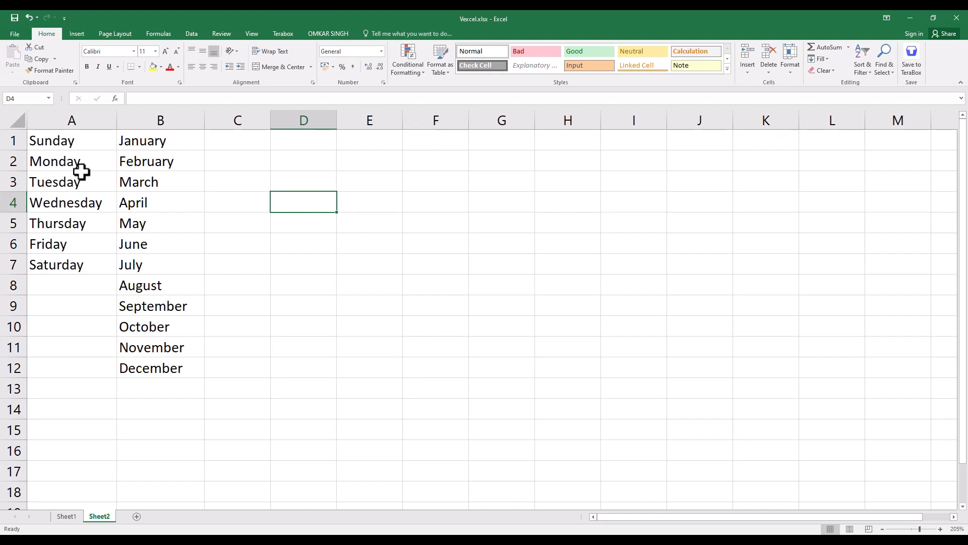
Enter Sunday in cell C1 and Monday in cell C2
{"action": "left_click", "coordinate": [240, 141]}
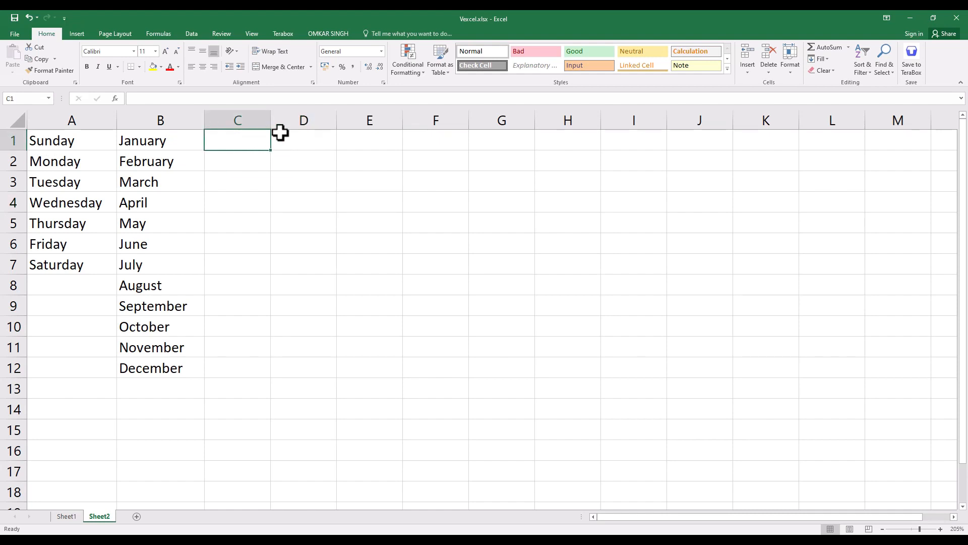
{"action": "type", "text": "Sunday"}
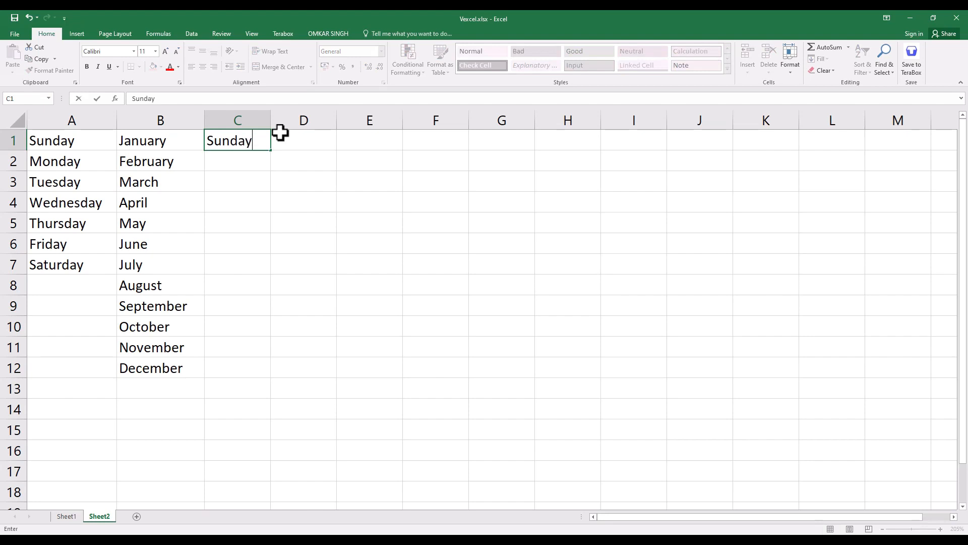
{"action": "key", "text": "Return"}
{"action": "type", "text": "Monday"}
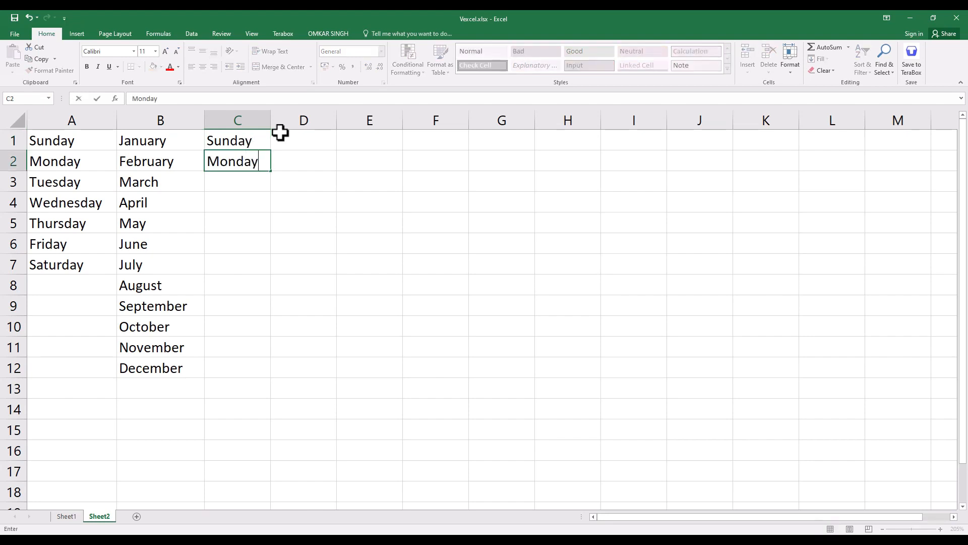
{"action": "key", "text": "Return"}
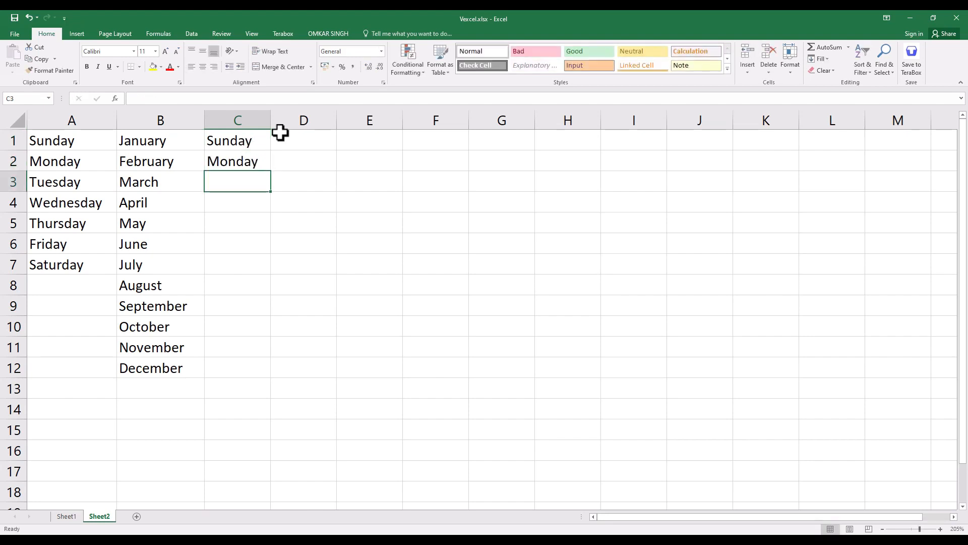
Fill the weekday series from C1:C2 down to cell C7
{"action": "left_click_drag", "start_coordinate": [261, 137], "coordinate": [253, 173]}
{"action": "left_click_drag", "start_coordinate": [71, 136], "coordinate": [62, 264]}
{"action": "left_click_drag", "start_coordinate": [47, 141], "coordinate": [48, 162]}
{"action": "left_click_drag", "start_coordinate": [227, 143], "coordinate": [227, 159]}
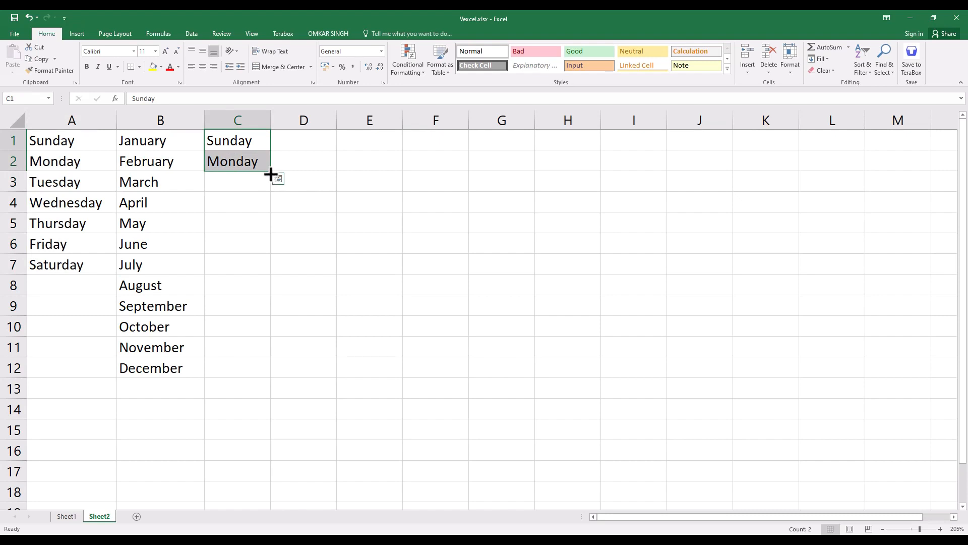
{"action": "left_click_drag", "start_coordinate": [271, 173], "coordinate": [261, 274]}
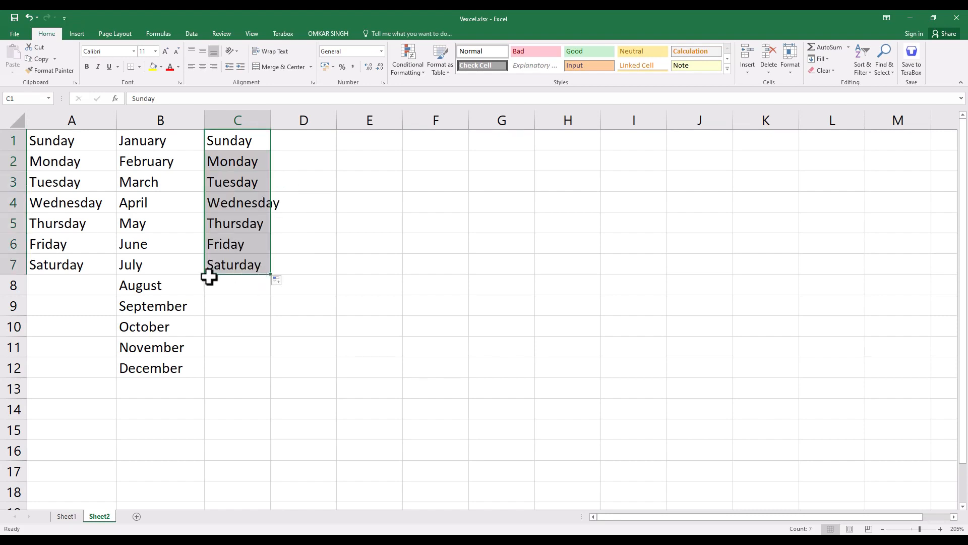
Widen columns C and D enough to fit the longest weekday name
{"action": "left_click_drag", "start_coordinate": [271, 120], "coordinate": [292, 120]}
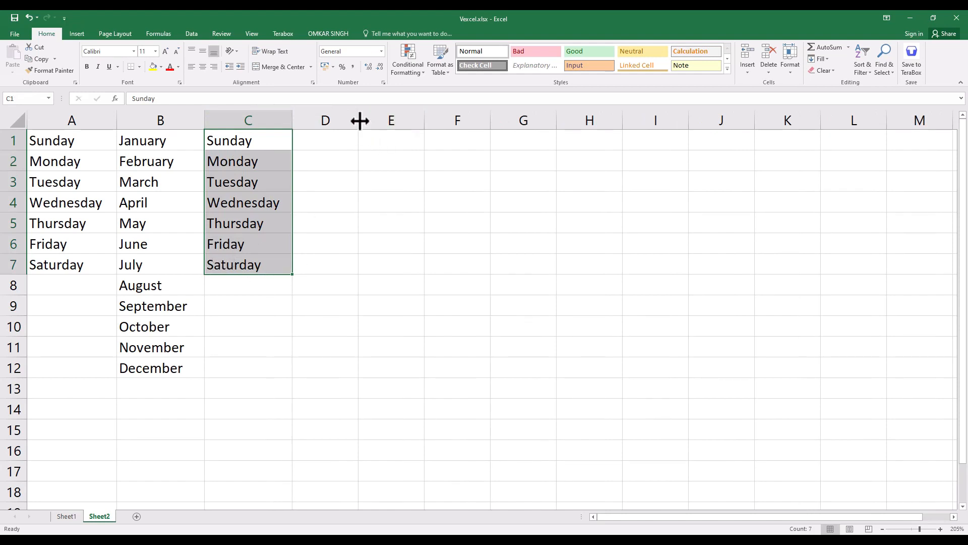
{"action": "left_click_drag", "start_coordinate": [360, 120], "coordinate": [380, 120]}
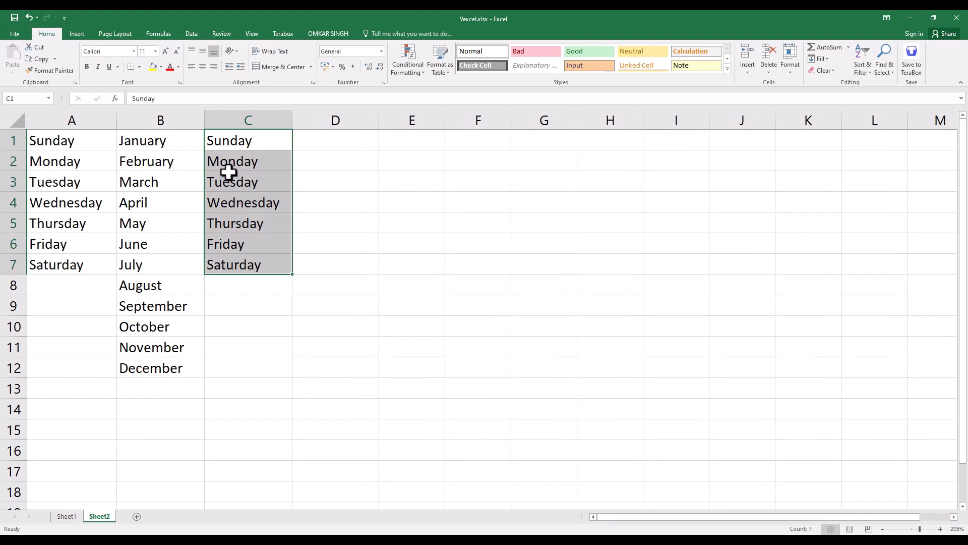
{"action": "left_click_drag", "start_coordinate": [269, 143], "coordinate": [283, 160]}
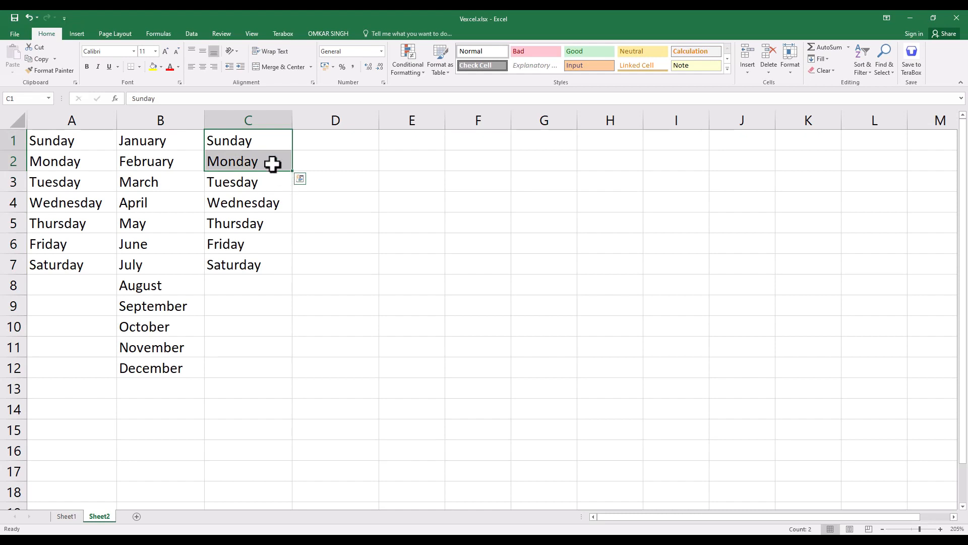
Enter Sunday in D1 and Tuesday in D2, and fill the alternate-day series down to cell D7
{"action": "left_click", "coordinate": [307, 145]}
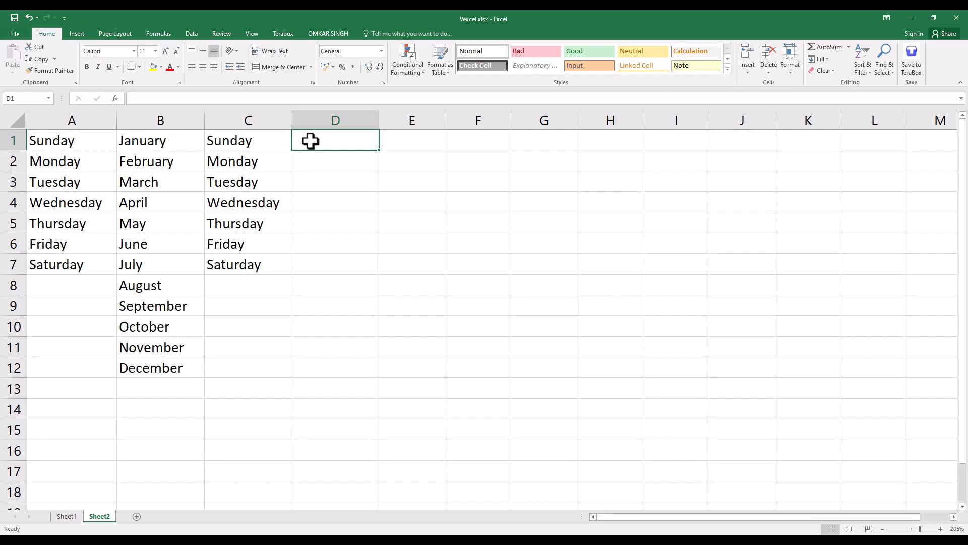
{"action": "type", "text": "Sunday"}
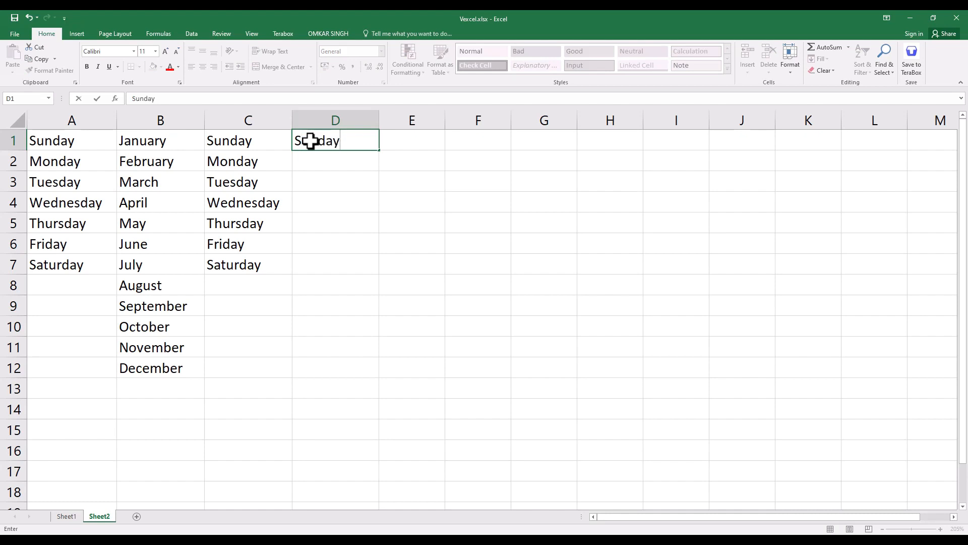
{"action": "key", "text": "Return"}
{"action": "type", "text": "T"}
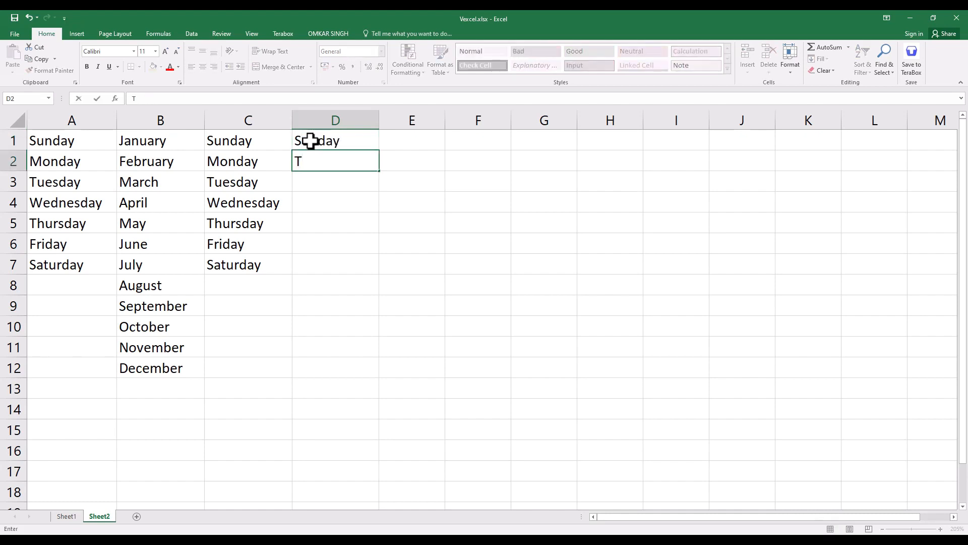
{"action": "type", "text": "uesday"}
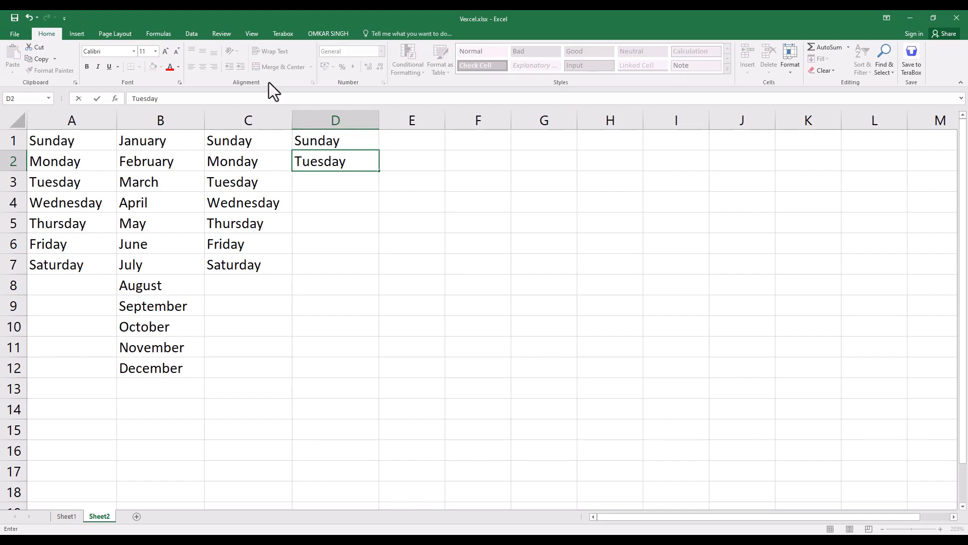
{"action": "left_click", "coordinate": [406, 177]}
{"action": "left_click_drag", "start_coordinate": [374, 143], "coordinate": [359, 276]}
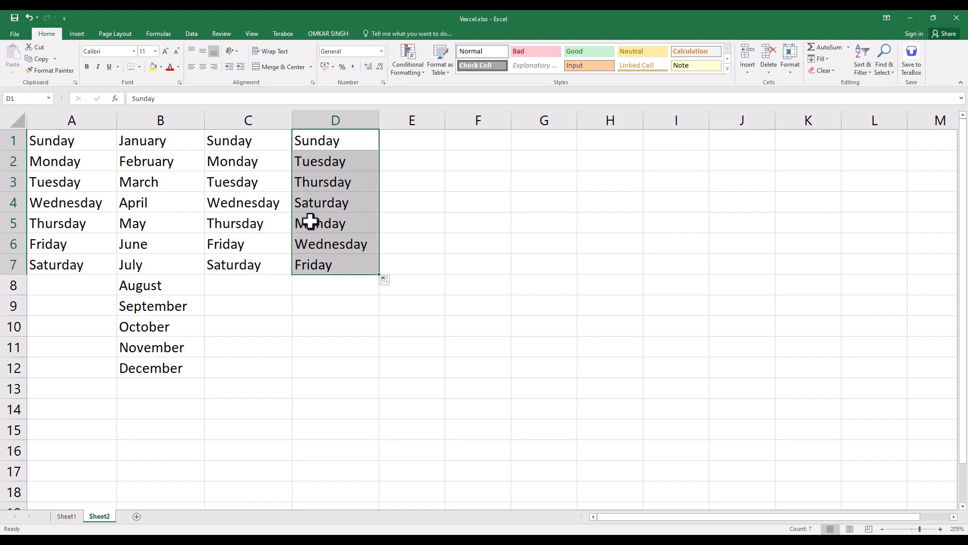
Compare the starting pairs in C1:C2 and D1:D2, and review the filled weekdays in D1:D7
{"action": "left_click_drag", "start_coordinate": [325, 140], "coordinate": [327, 255]}
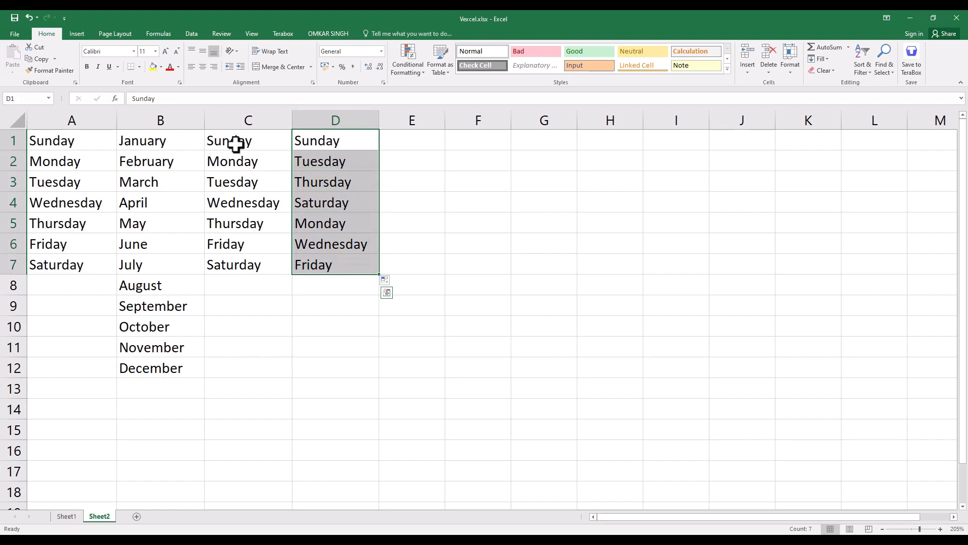
{"action": "left_click", "coordinate": [249, 143]}
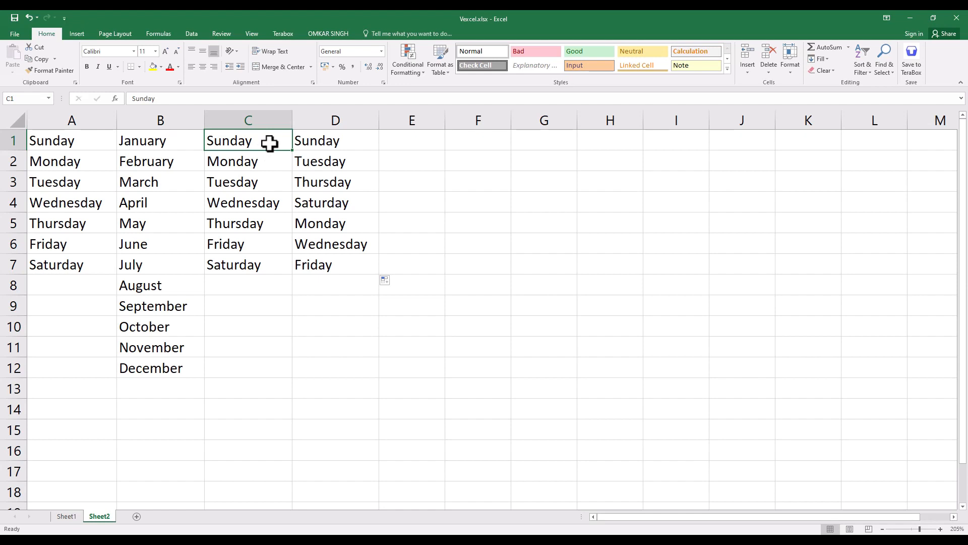
{"action": "left_click_drag", "start_coordinate": [270, 143], "coordinate": [270, 158]}
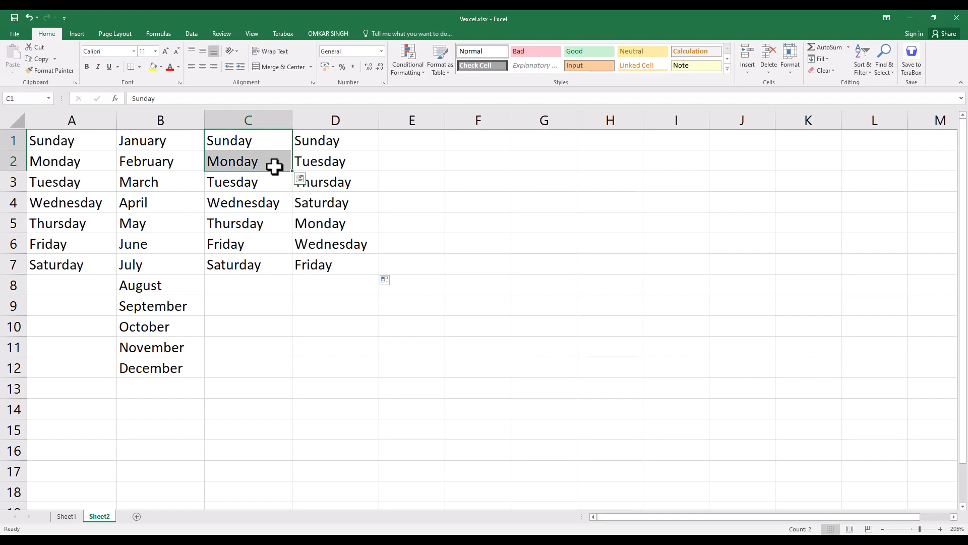
{"action": "left_click", "coordinate": [322, 142]}
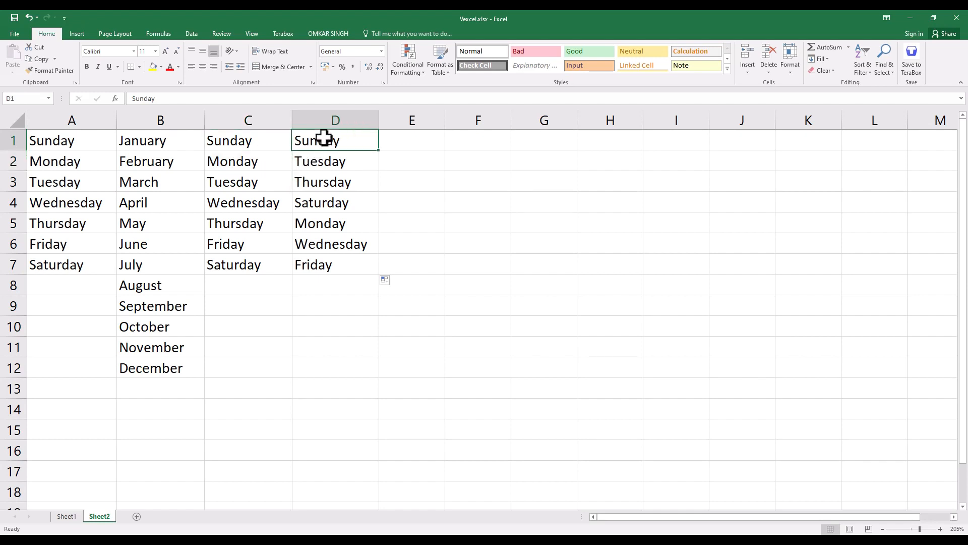
{"action": "left_click", "coordinate": [321, 162]}
{"action": "left_click_drag", "start_coordinate": [326, 142], "coordinate": [322, 160]}
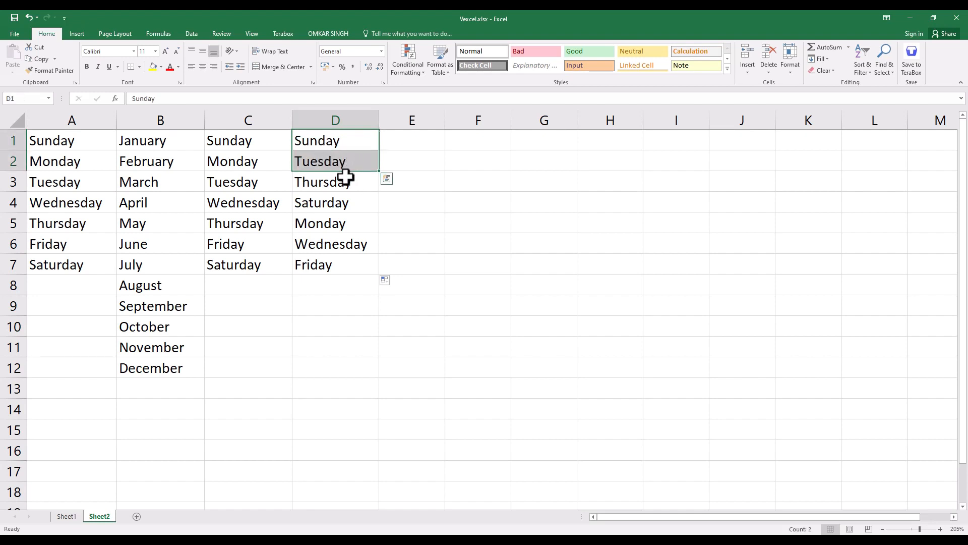
{"action": "left_click_drag", "start_coordinate": [352, 143], "coordinate": [338, 265]}
Enter Sunday in E1 and Wednesday in E2, and fill the every-third-day series down to cell E7
{"action": "left_click", "coordinate": [406, 141]}
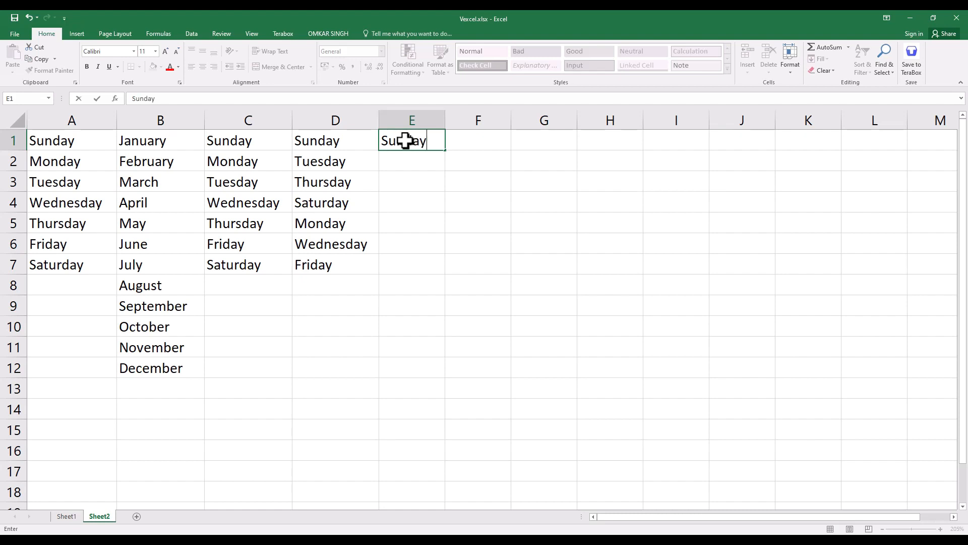
{"action": "key", "text": "Return"}
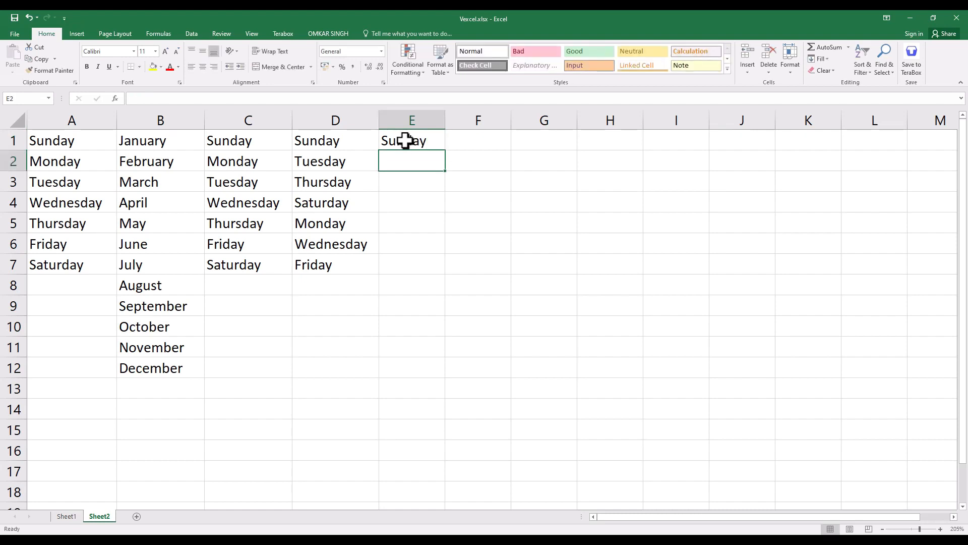
{"action": "type", "text": "Wednesday"}
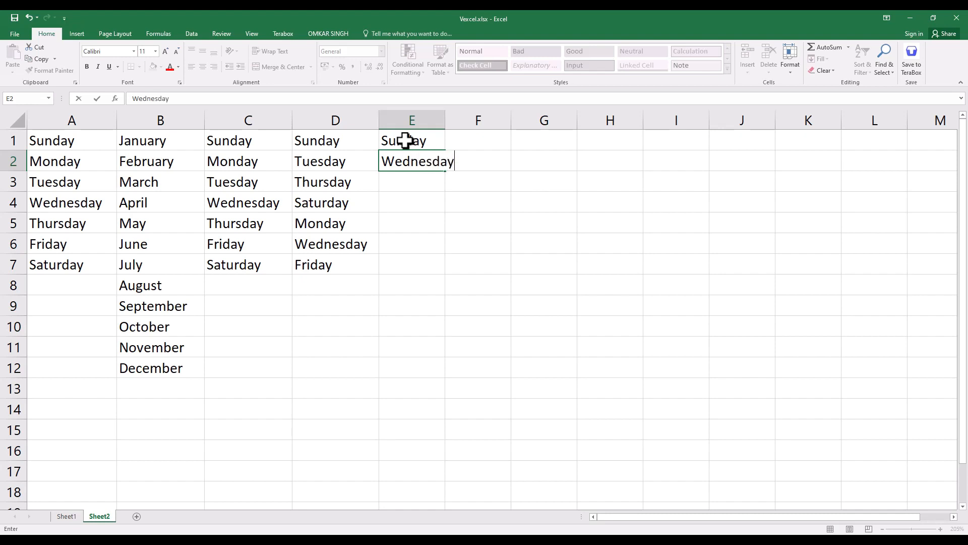
{"action": "key", "text": "Return"}
{"action": "left_click_drag", "start_coordinate": [408, 141], "coordinate": [442, 274]}
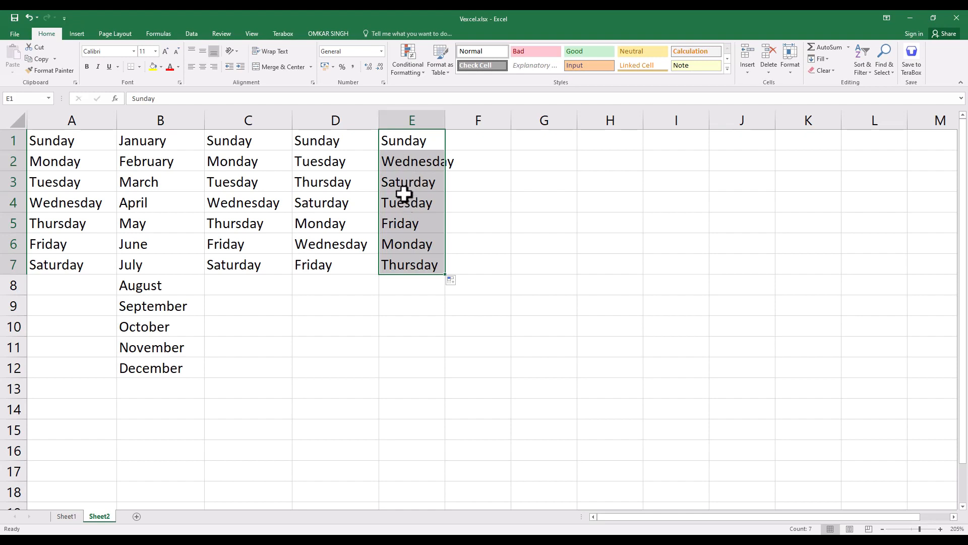
Clear the weekday entries from cells E1:E7
{"action": "left_click", "coordinate": [480, 147]}
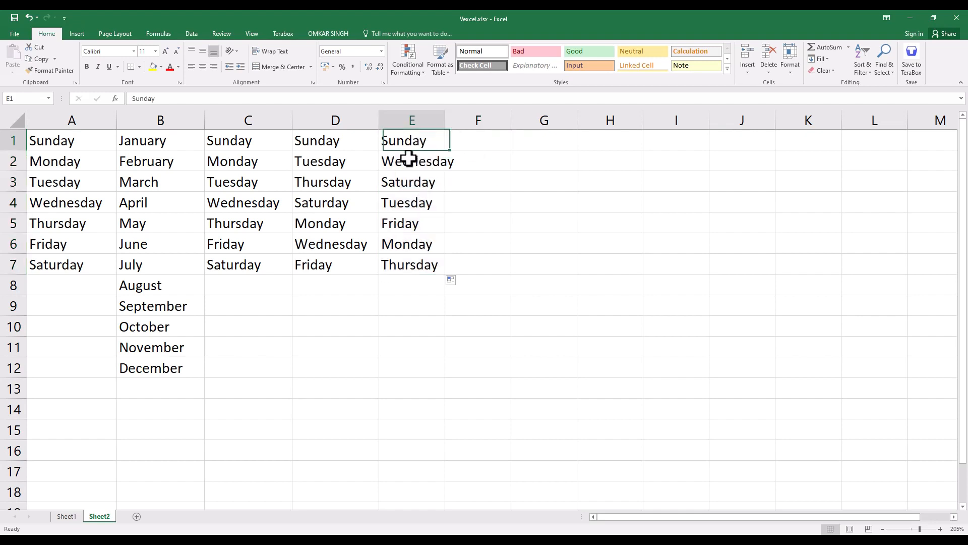
{"action": "left_click_drag", "start_coordinate": [407, 138], "coordinate": [411, 261]}
{"action": "key", "text": "Delete"}
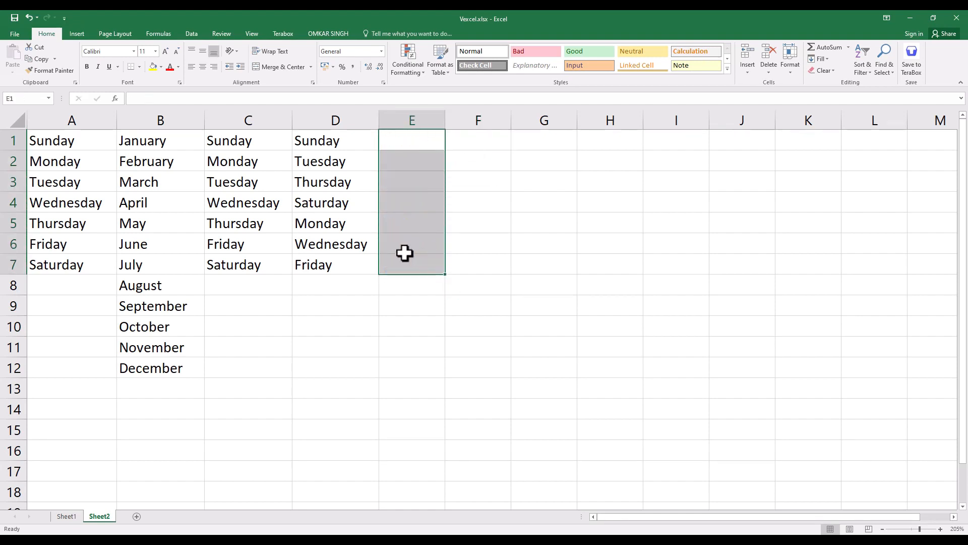
Fill E1:E12 with consecutive months from January in E1 and February in E2, and widen column E to fit the names
{"action": "left_click", "coordinate": [398, 139]}
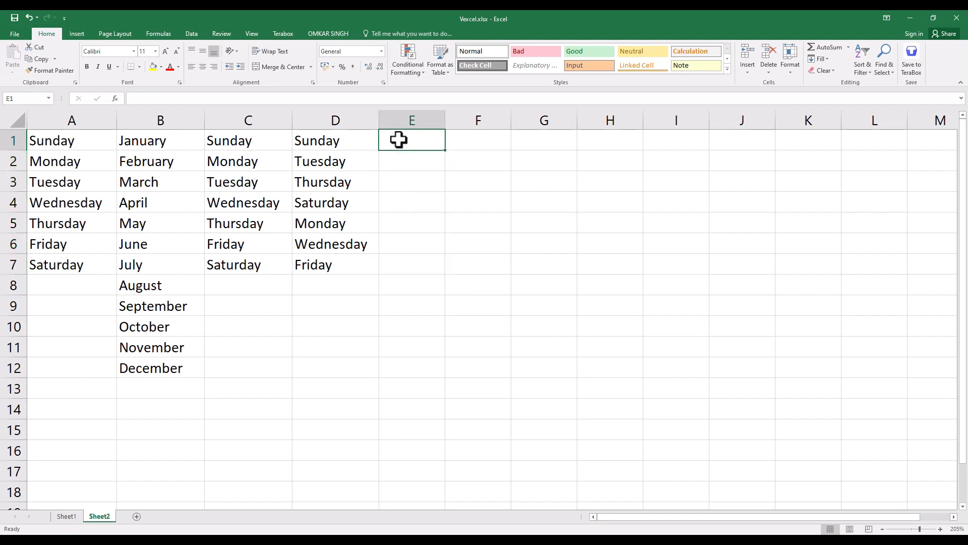
{"action": "type", "text": "J"}
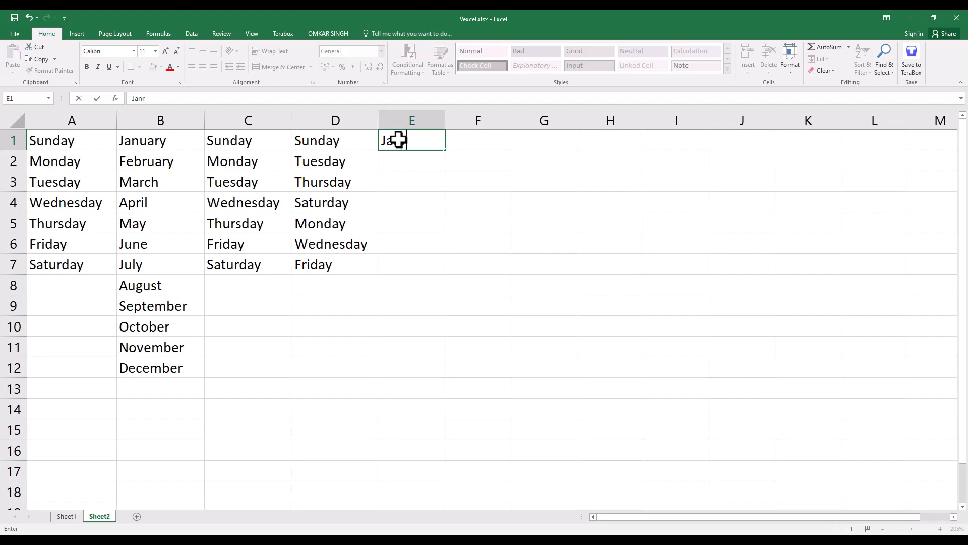
{"action": "type", "text": "anuary"}
{"action": "key", "text": "Return"}
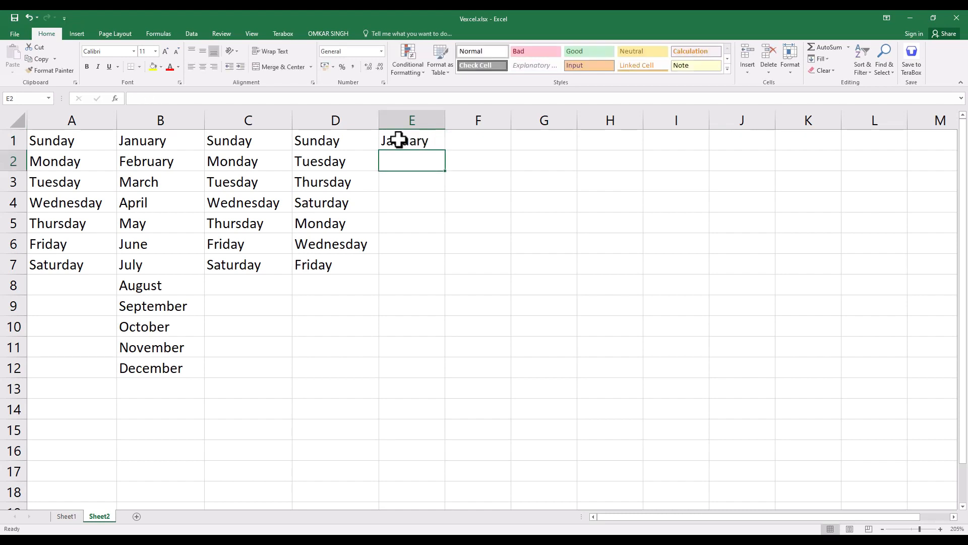
{"action": "type", "text": "Feb"}
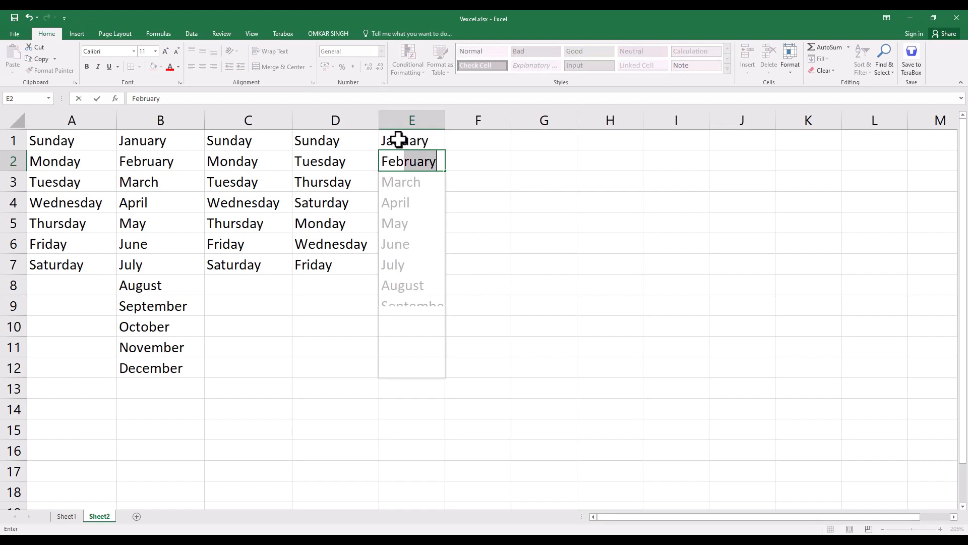
{"action": "type", "text": "ruar"}
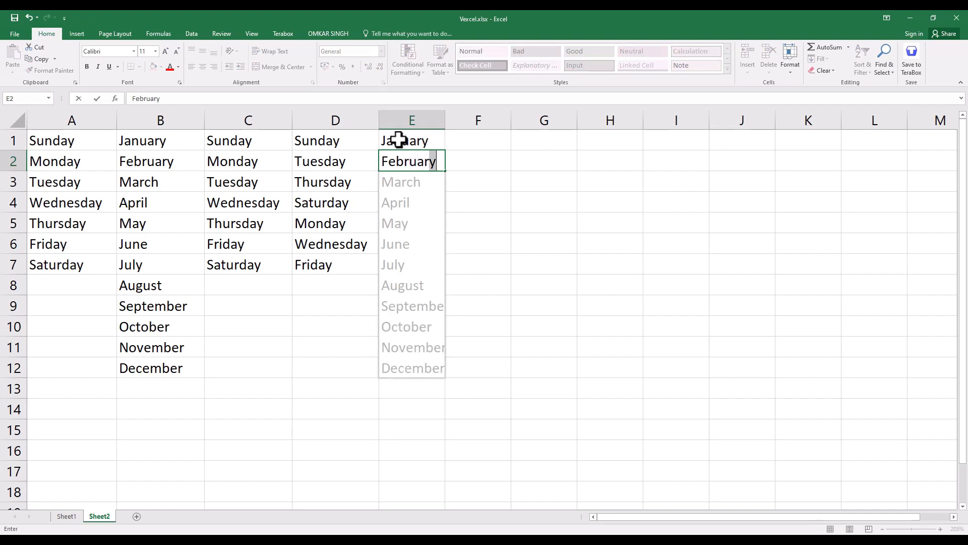
{"action": "type", "text": "y"}
{"action": "key", "text": "Return"}
{"action": "left_click_drag", "start_coordinate": [424, 140], "coordinate": [433, 379]}
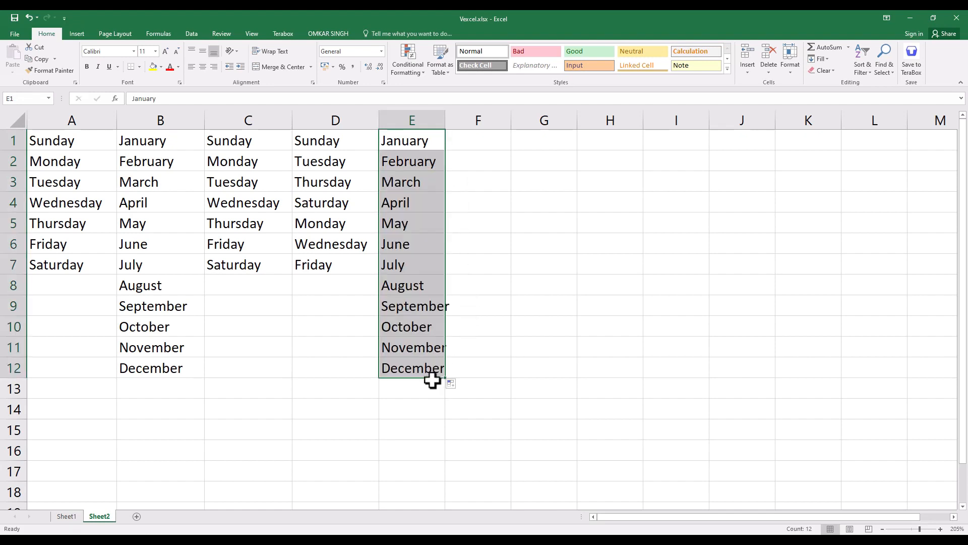
{"action": "left_click_drag", "start_coordinate": [445, 120], "coordinate": [467, 120]}
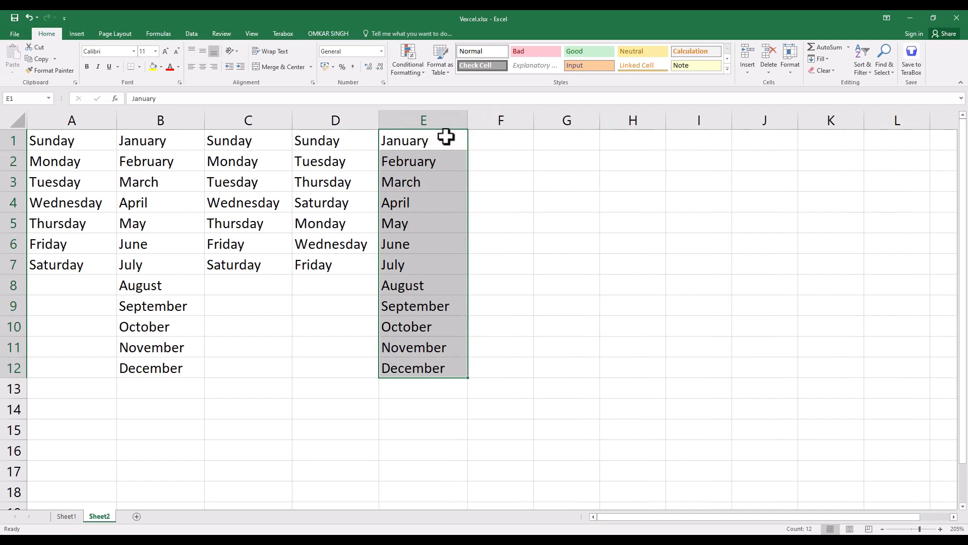
Enter January in F1 and March in F2, and fill the alternate-month series down to cell F12
{"action": "left_click_drag", "start_coordinate": [346, 133], "coordinate": [376, 268]}
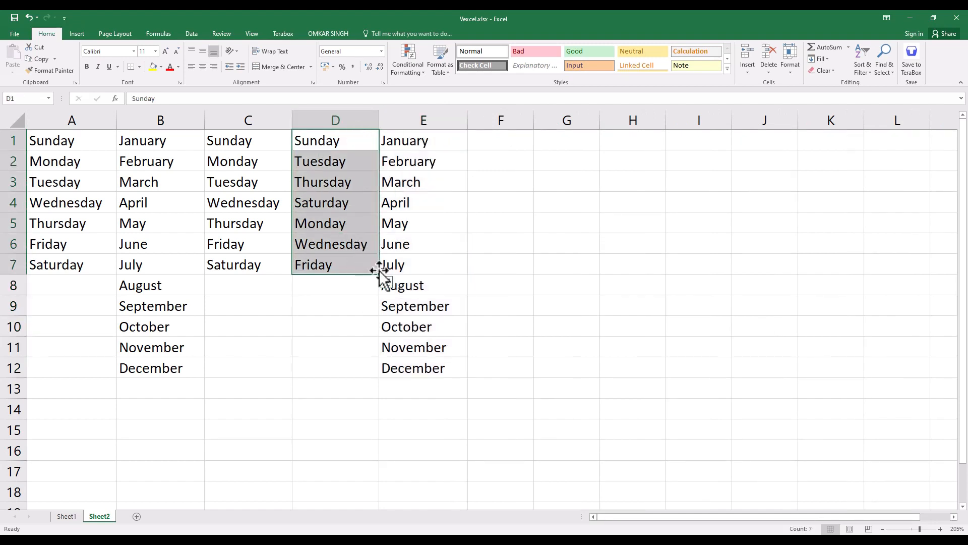
{"action": "left_click", "coordinate": [491, 135]}
{"action": "type", "text": "January"}
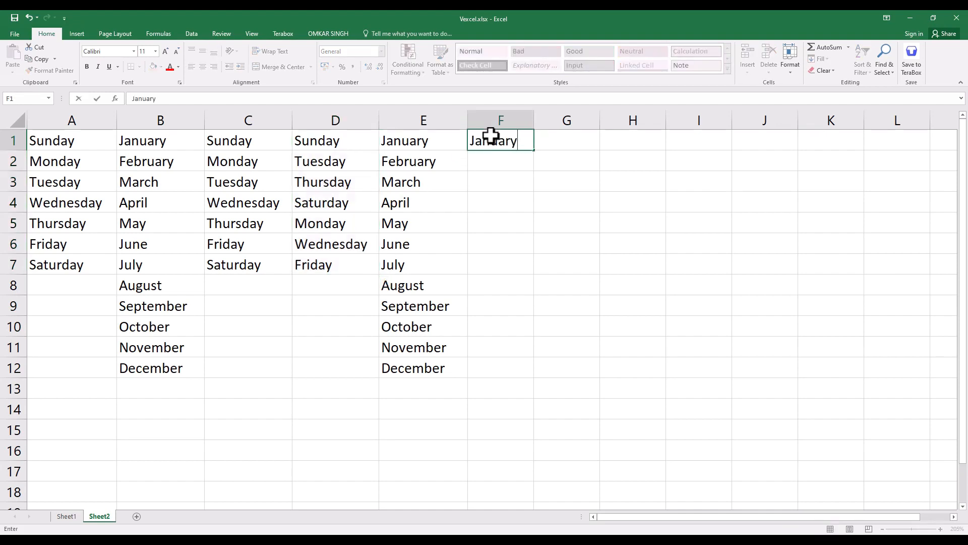
{"action": "key", "text": "Return"}
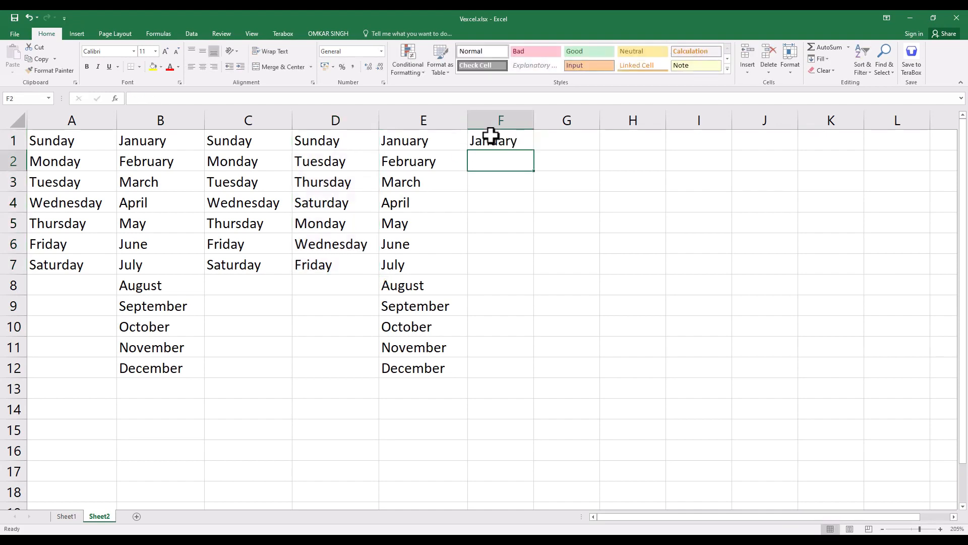
{"action": "type", "text": "Mar"}
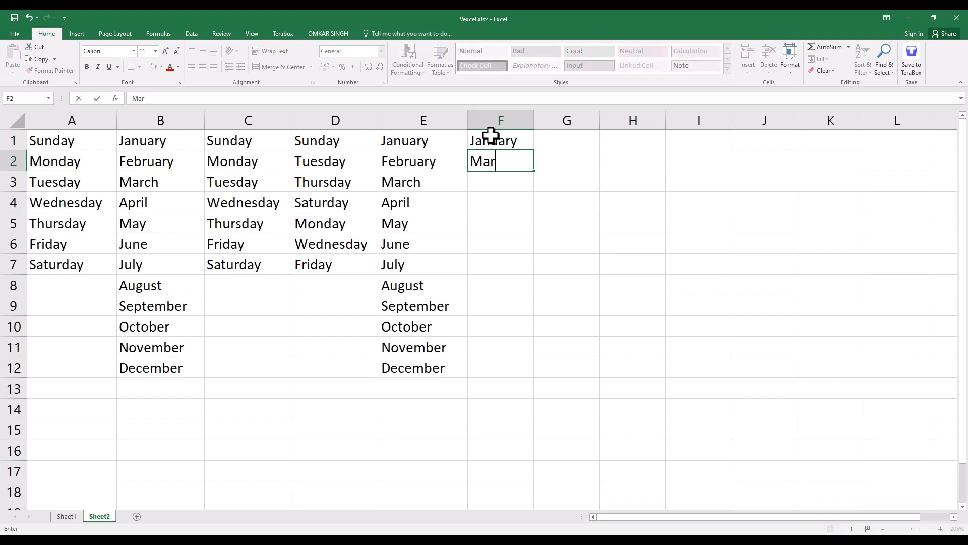
{"action": "type", "text": "ch"}
{"action": "key", "text": "Return"}
{"action": "left_click_drag", "start_coordinate": [491, 145], "coordinate": [524, 373]}
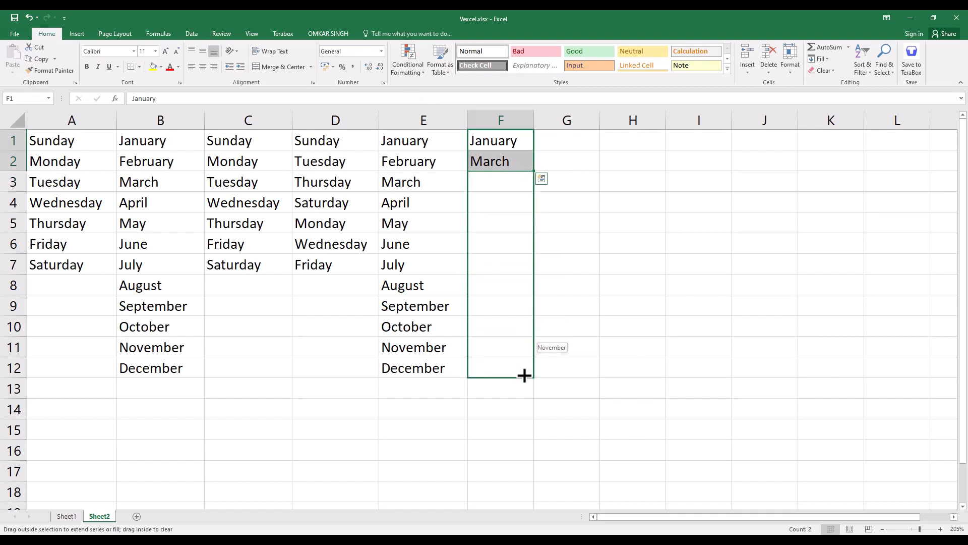
{"action": "left_click_drag", "start_coordinate": [525, 375], "coordinate": [524, 377]}
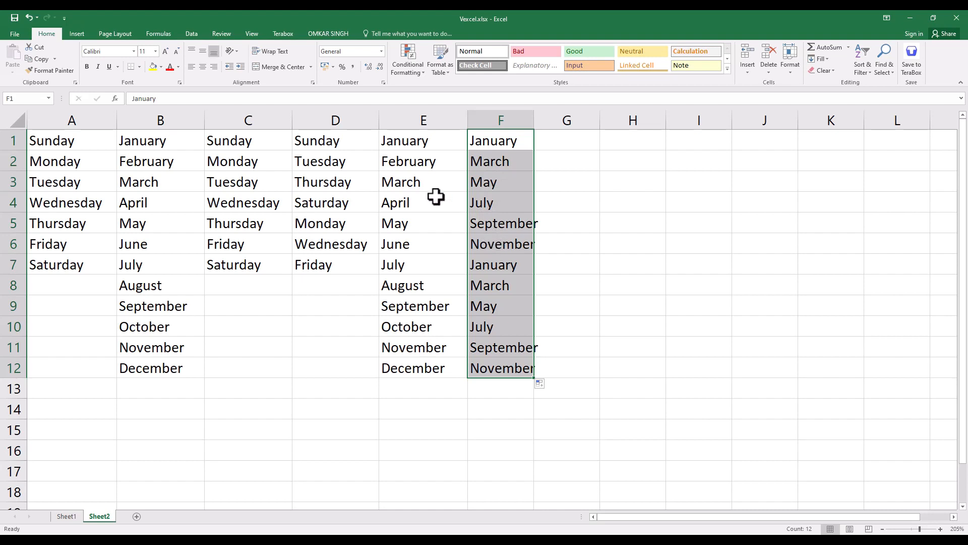
Review the alternate months in column F and widen the column to fit the longest month name
{"action": "left_click_drag", "start_coordinate": [525, 144], "coordinate": [474, 361]}
{"action": "left_click", "coordinate": [566, 140]}
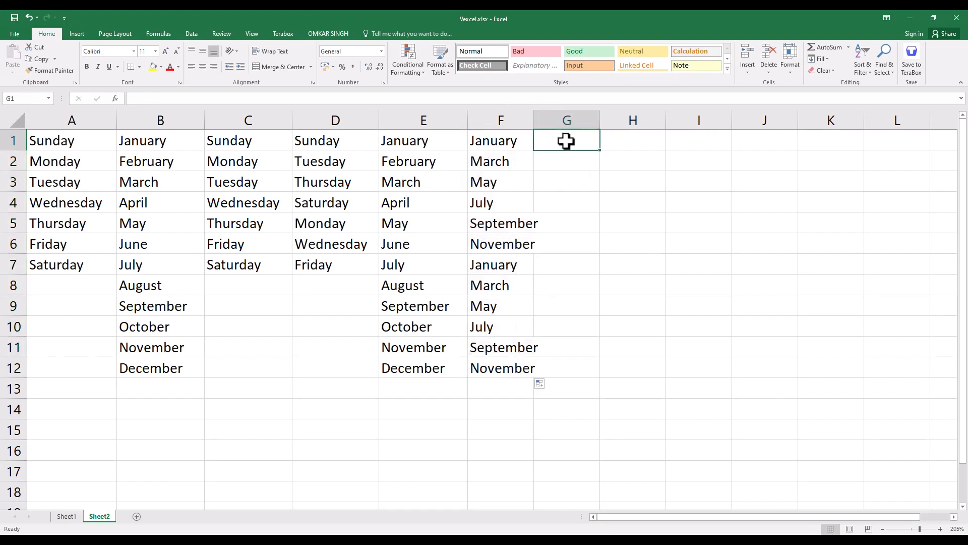
{"action": "left_click_drag", "start_coordinate": [534, 122], "coordinate": [544, 123]}
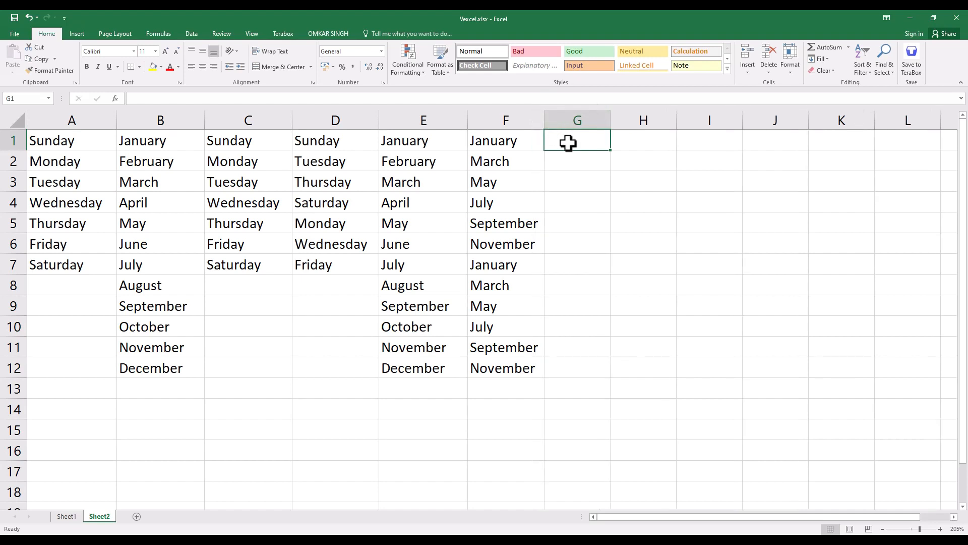
Enter 1 in G1 and 2 in G2, and fill the consecutive number series down to cell G12
{"action": "type", "text": "1"}
{"action": "key", "text": "Return"}
{"action": "type", "text": "2"}
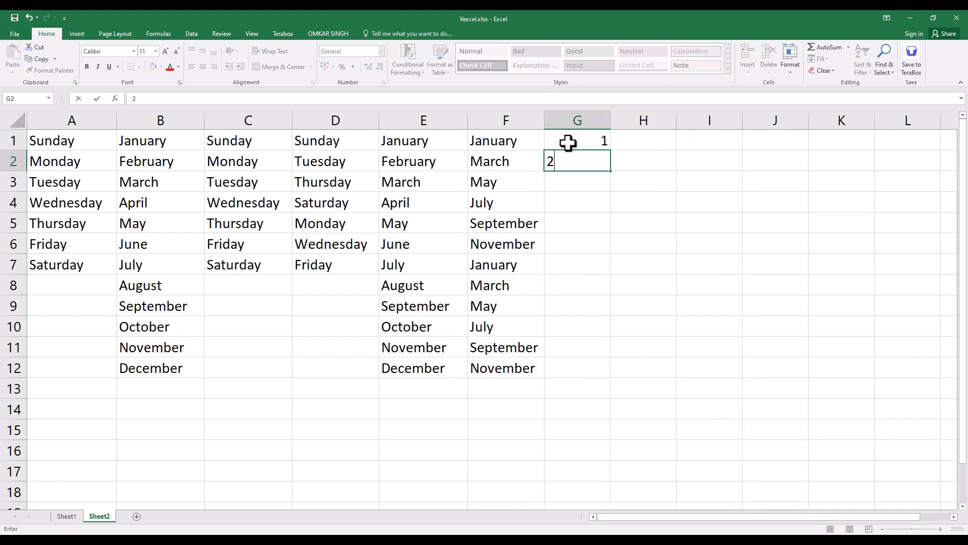
{"action": "key", "text": "Return"}
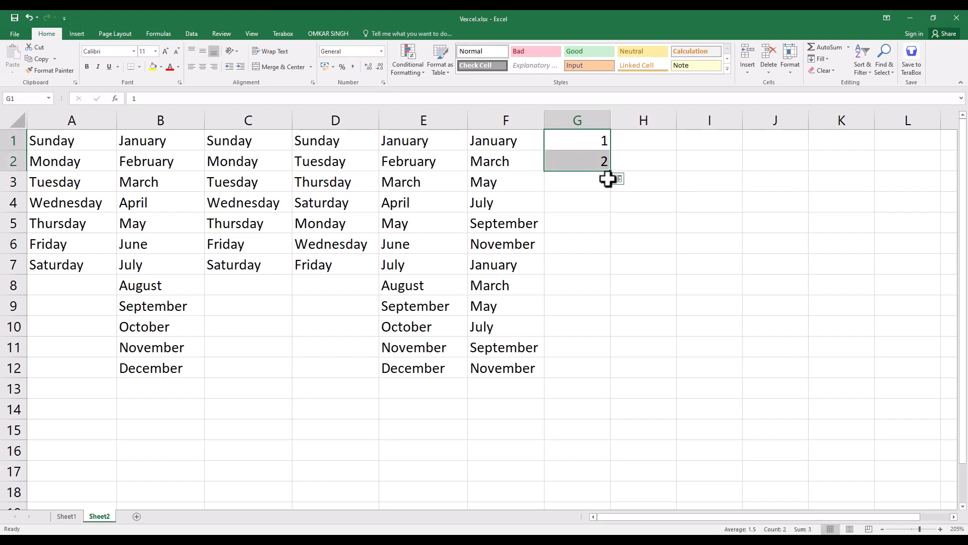
{"action": "left_click_drag", "start_coordinate": [611, 170], "coordinate": [584, 375]}
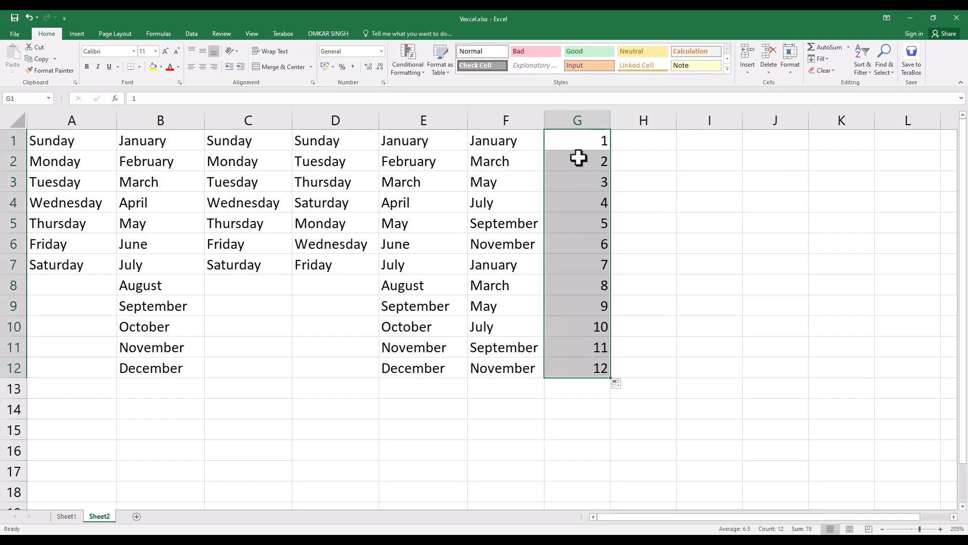
Enter 1 in H1 and 4 in H2, fill the number series down to cell H12, and review it
{"action": "left_click", "coordinate": [639, 147]}
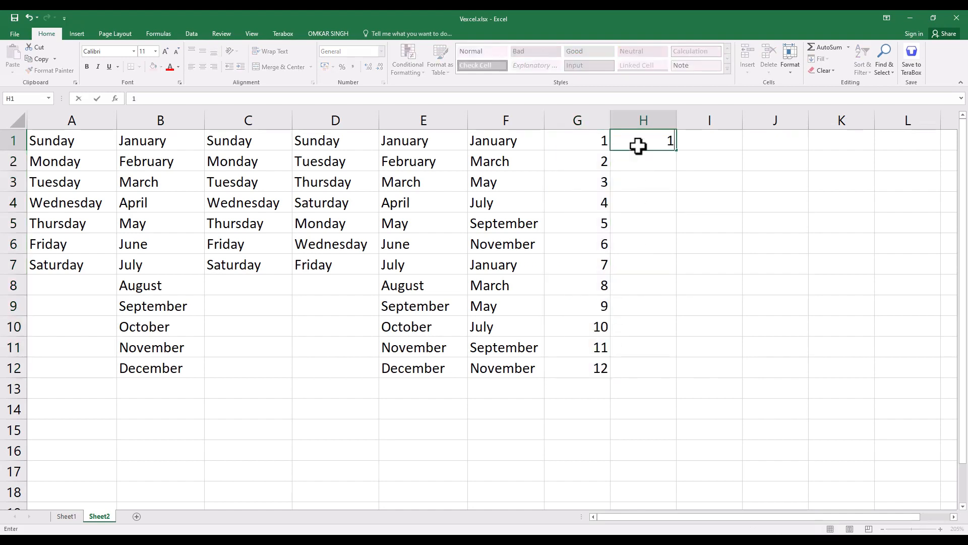
{"action": "key", "text": "Return"}
{"action": "type", "text": "4"}
{"action": "key", "text": "Return"}
{"action": "left_click_drag", "start_coordinate": [623, 146], "coordinate": [679, 377]}
{"action": "left_click", "coordinate": [679, 169]}
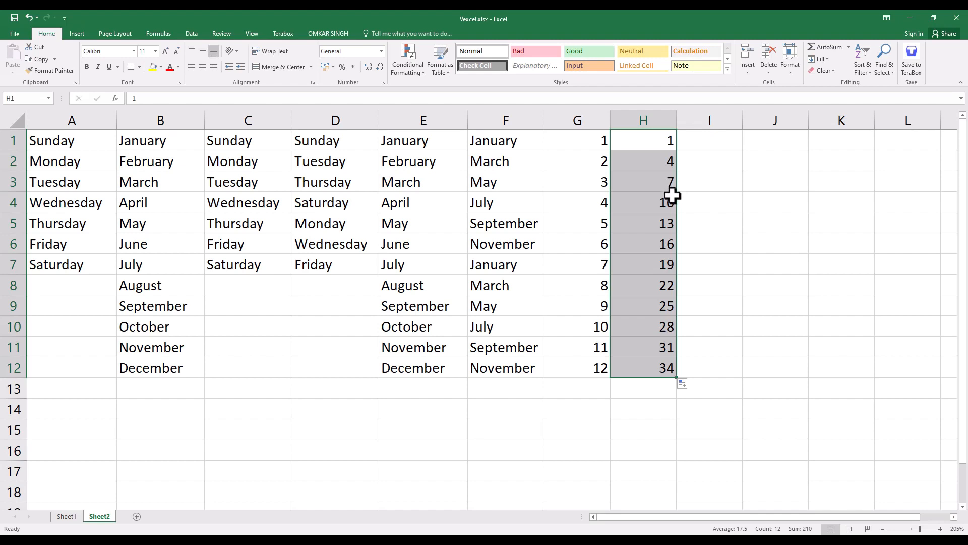
{"action": "left_click", "coordinate": [708, 207]}
{"action": "left_click_drag", "start_coordinate": [663, 139], "coordinate": [664, 367]}
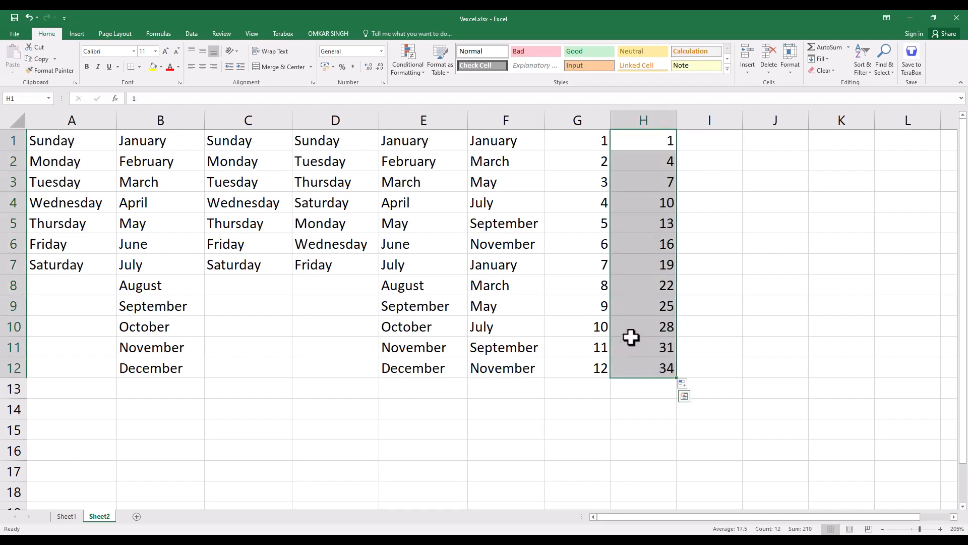
Clear all the sample weekday, month and number series from cells C1:H12
{"action": "left_click", "coordinate": [39, 140]}
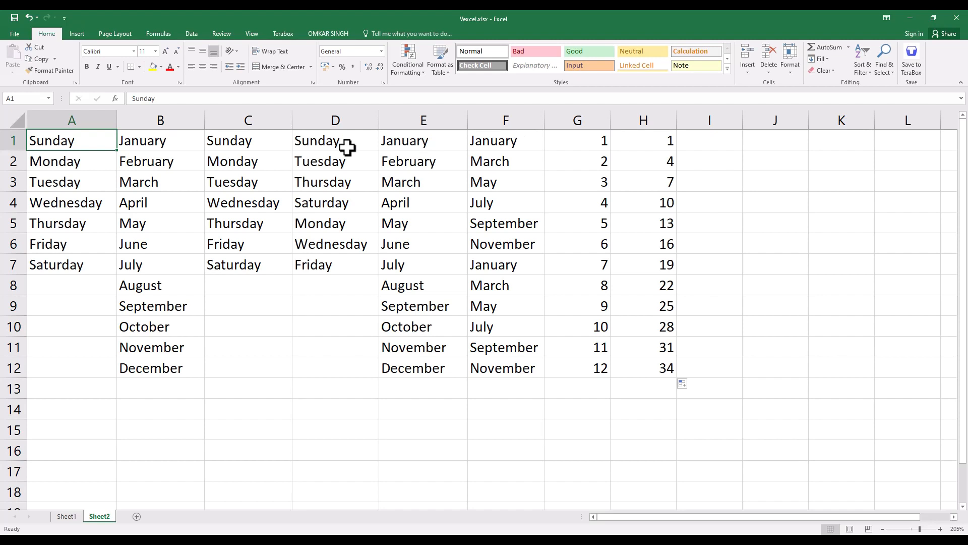
{"action": "left_click_drag", "start_coordinate": [234, 137], "coordinate": [664, 370]}
{"action": "key", "text": "Delete"}
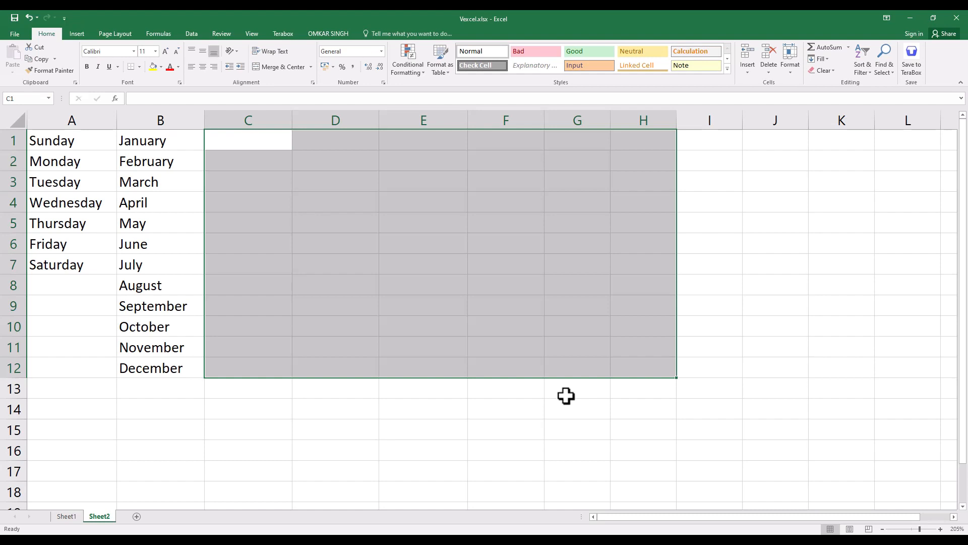
Open the Custom Lists editor for sorts and fill sequences from the general section of Excel's advanced options
{"action": "left_click", "coordinate": [11, 33]}
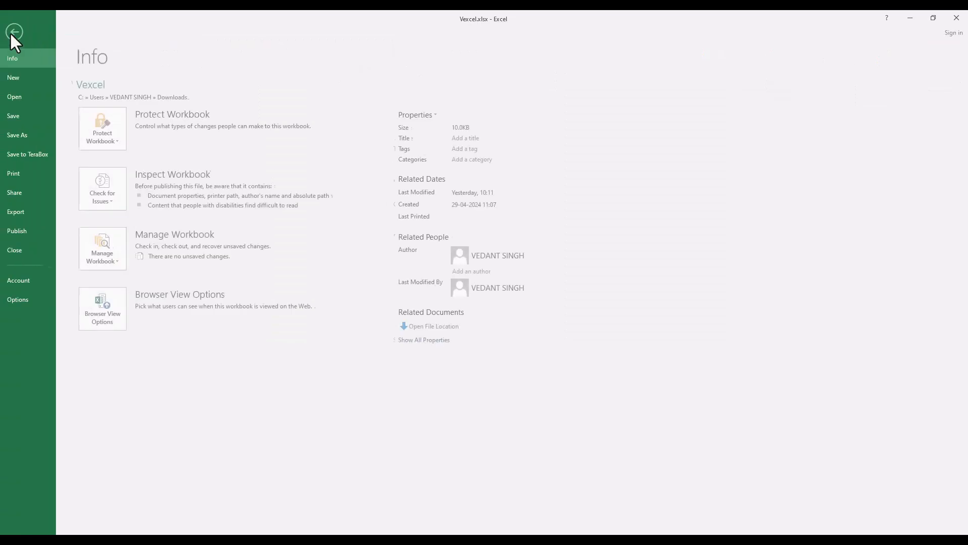
{"action": "left_click", "coordinate": [25, 299]}
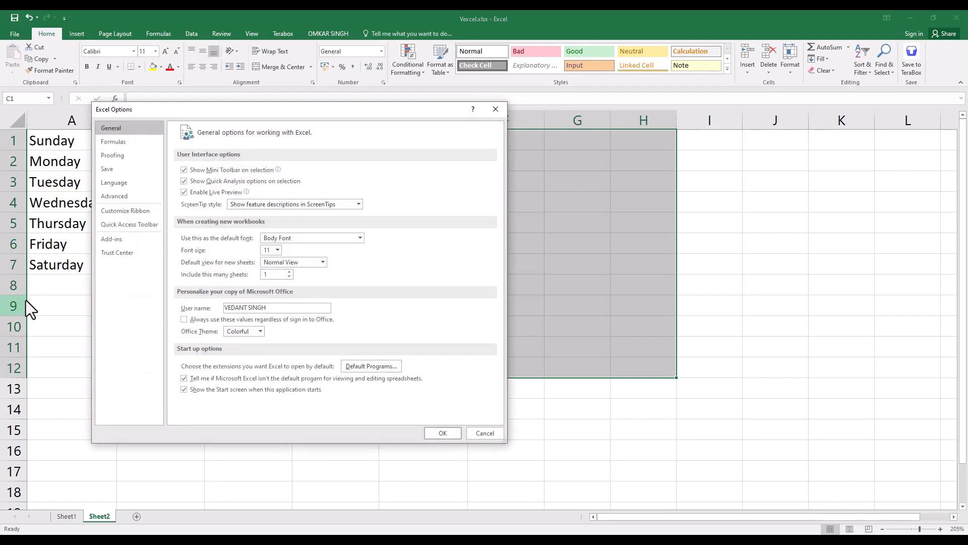
{"action": "left_click", "coordinate": [109, 200]}
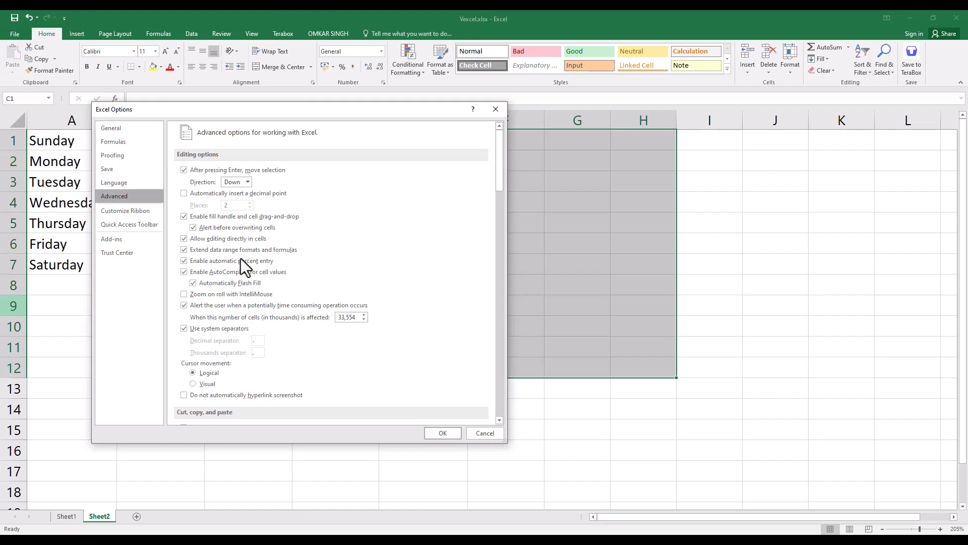
{"action": "scroll", "coordinate": [207, 309], "scroll_direction": "down", "scroll_amount": 3}
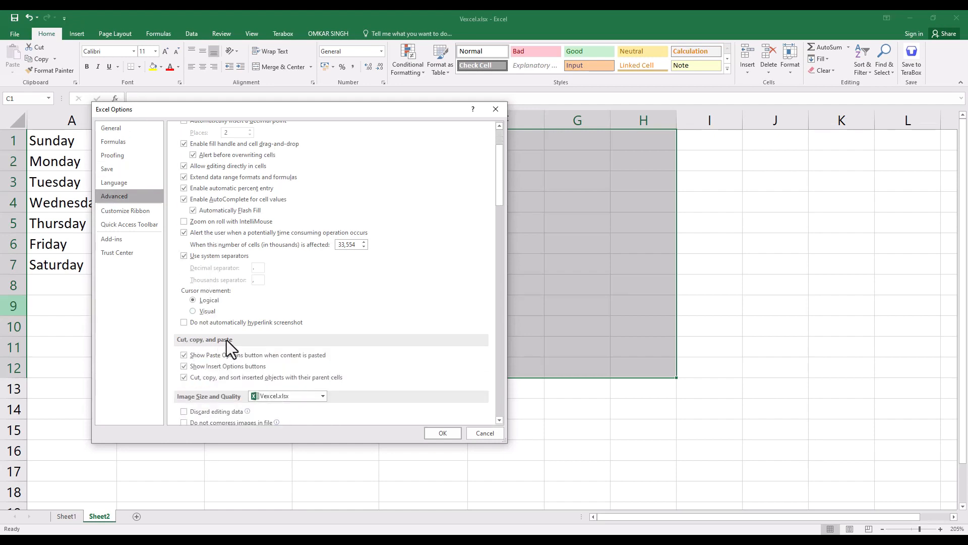
{"action": "scroll", "coordinate": [228, 341], "scroll_direction": "down", "scroll_amount": 2}
{"action": "scroll", "coordinate": [184, 347], "scroll_direction": "down", "scroll_amount": 11}
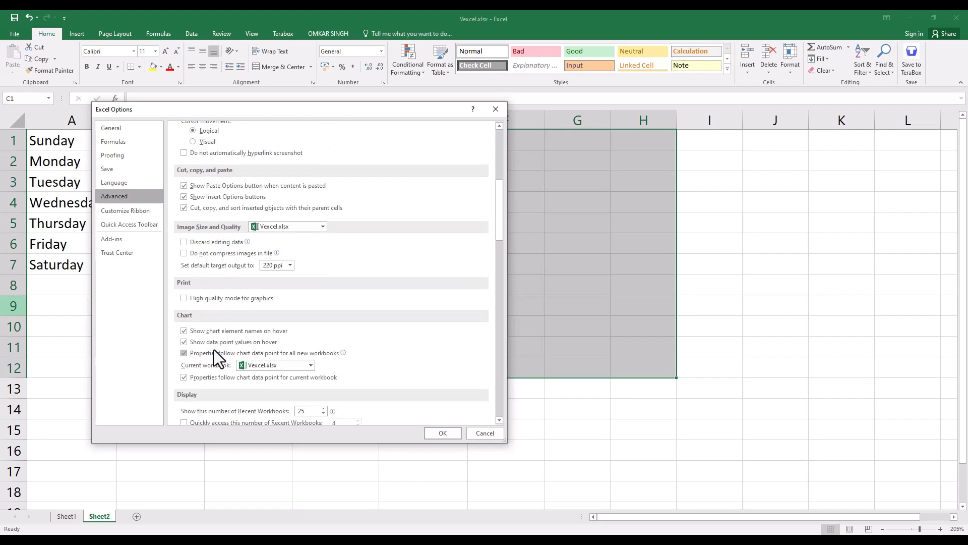
{"action": "scroll", "coordinate": [212, 349], "scroll_direction": "down", "scroll_amount": 13}
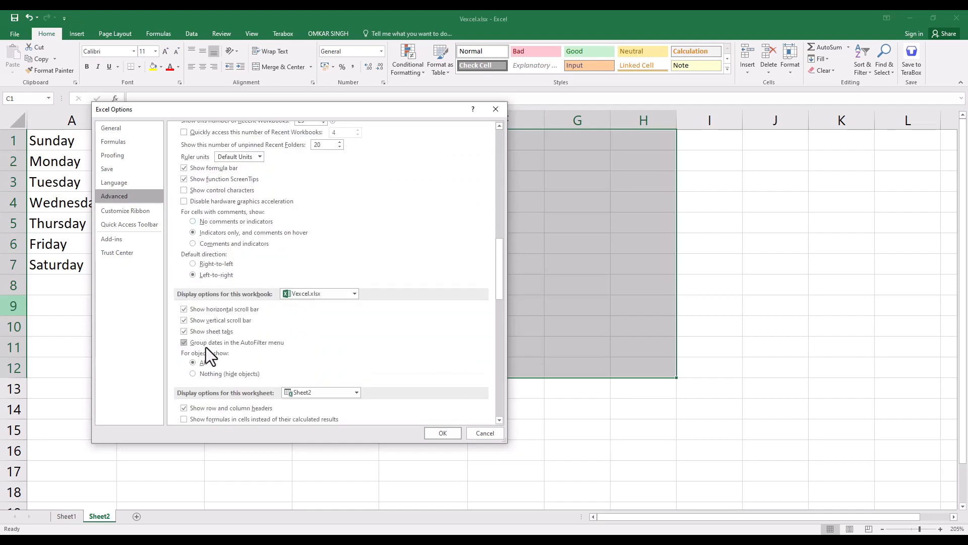
{"action": "scroll", "coordinate": [206, 347], "scroll_direction": "down", "scroll_amount": 7}
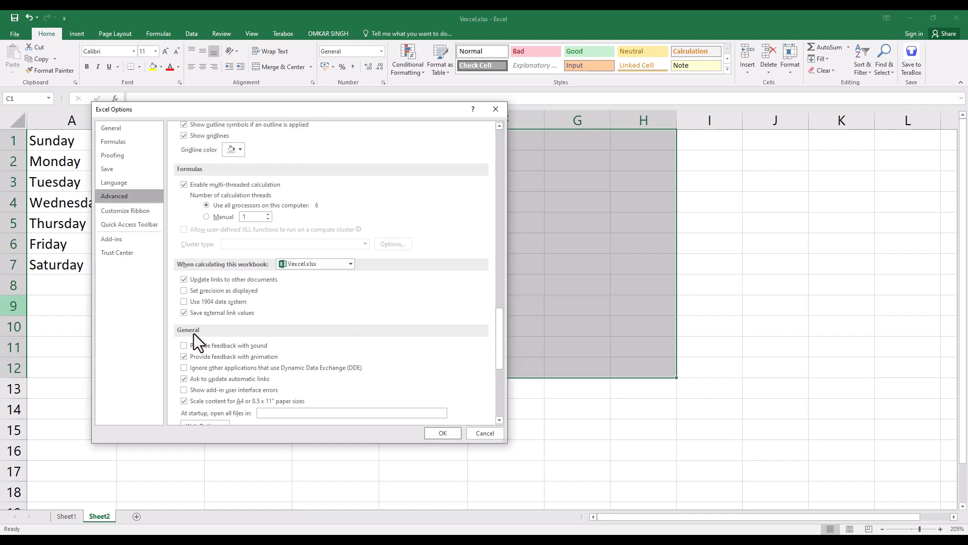
{"action": "scroll", "coordinate": [194, 334], "scroll_direction": "down", "scroll_amount": 2}
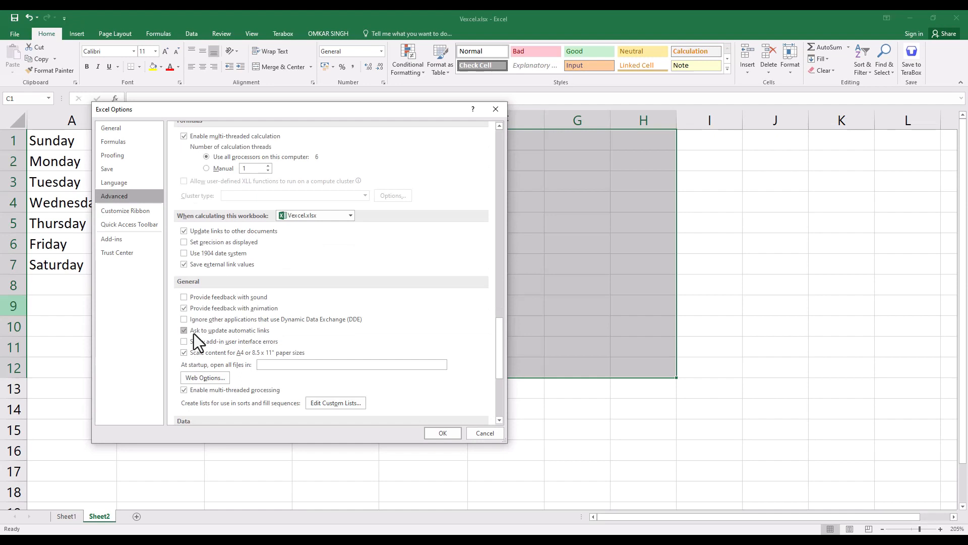
{"action": "left_click", "coordinate": [336, 402]}
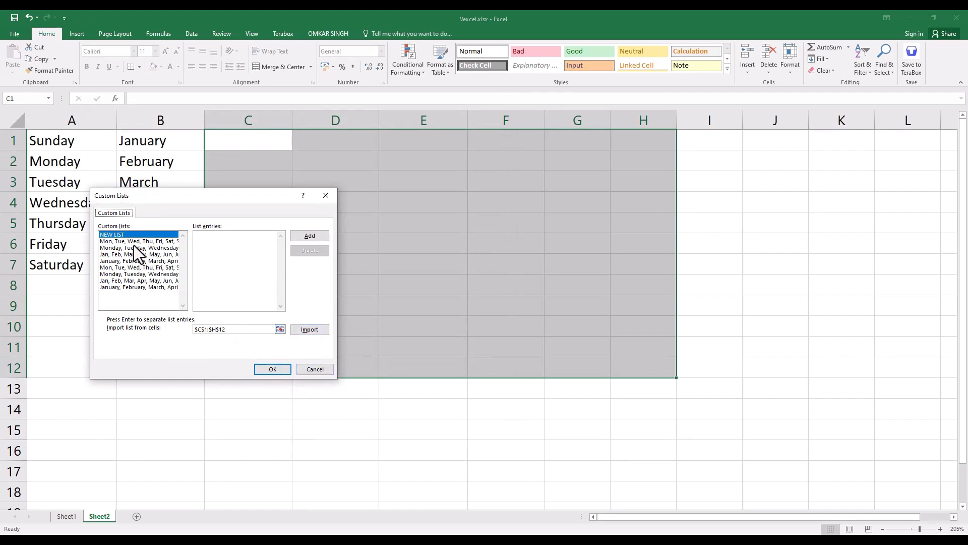
Examine the entries of the built-in short weekday, full weekday and abbreviated month lists
{"action": "left_click", "coordinate": [108, 241]}
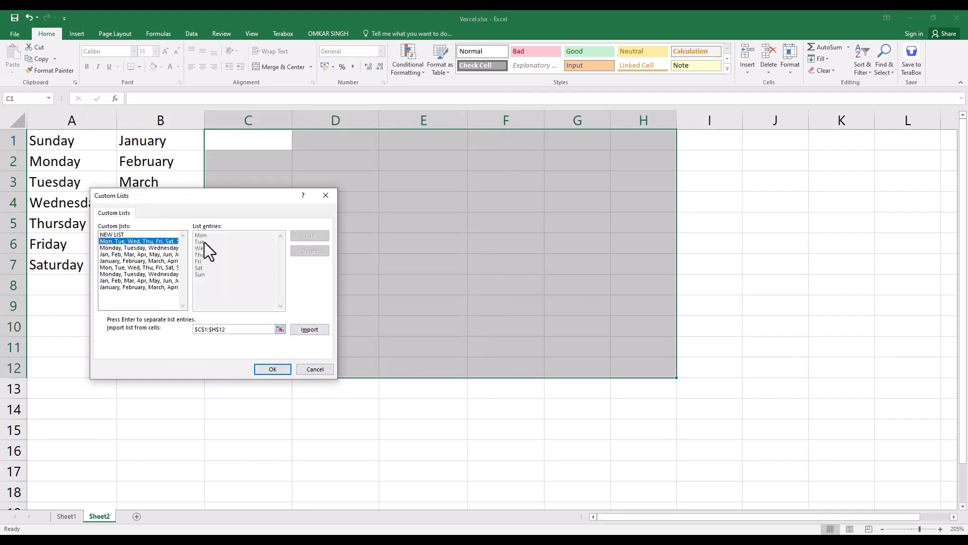
{"action": "left_click", "coordinate": [140, 248]}
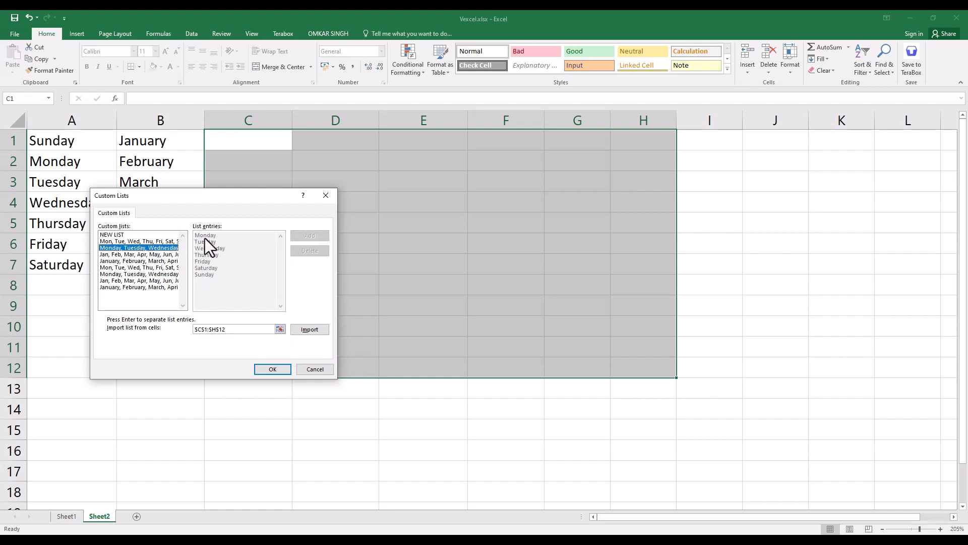
{"action": "left_click", "coordinate": [116, 255]}
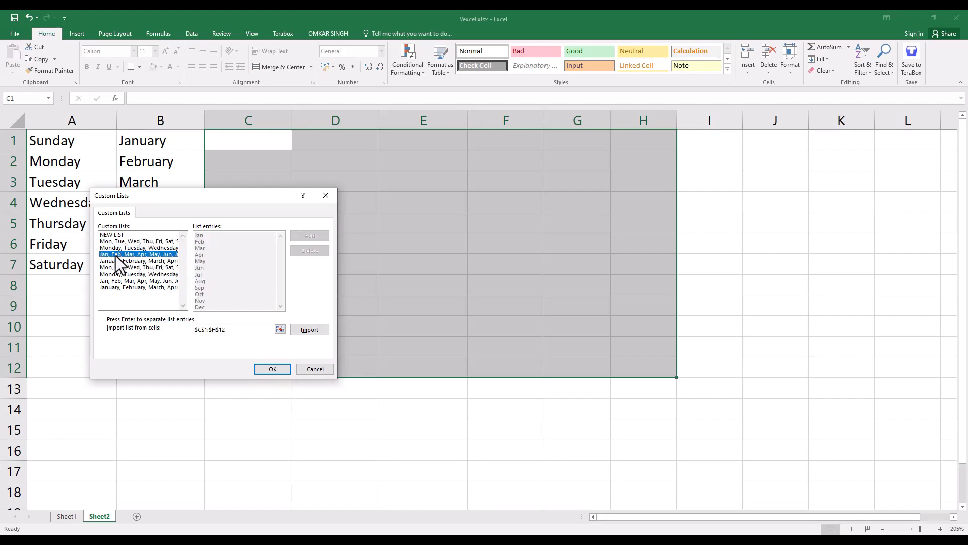
Close the Custom Lists editor and the Excel options without making changes
{"action": "left_click", "coordinate": [309, 369]}
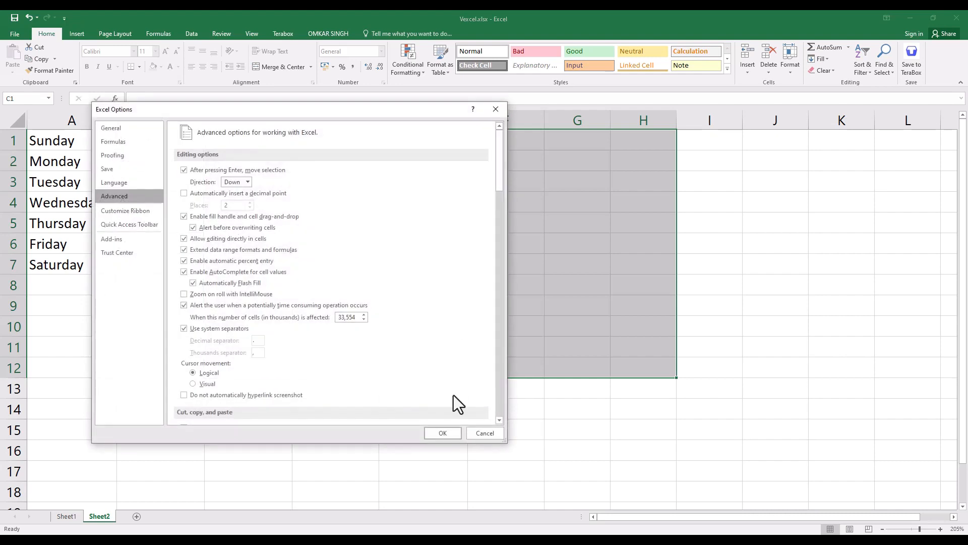
{"action": "left_click", "coordinate": [481, 438]}
{"action": "left_click", "coordinate": [335, 244]}
{"action": "left_click", "coordinate": [275, 181]}
Enter Jan in C1 and Feb in C2, and fill the abbreviated month series down to cell C12
{"action": "left_click", "coordinate": [262, 143]}
{"action": "type", "text": "Jan"}
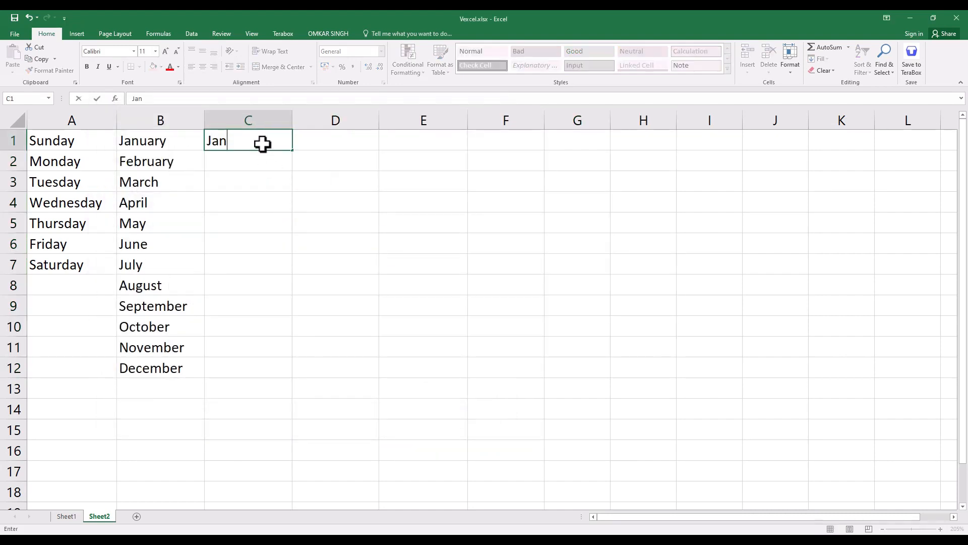
{"action": "key", "text": "Return"}
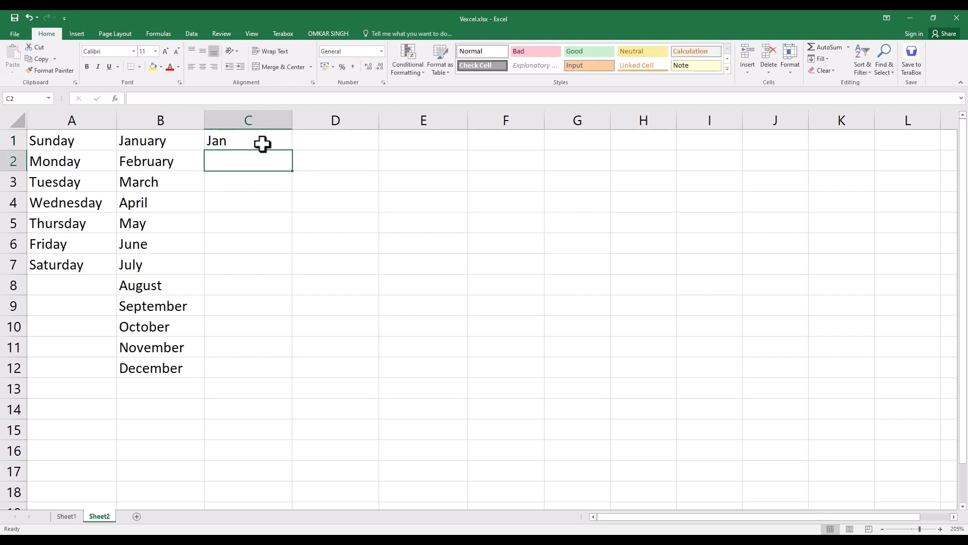
{"action": "type", "text": "Feb"}
{"action": "key", "text": "Return"}
{"action": "left_click_drag", "start_coordinate": [262, 145], "coordinate": [293, 374]}
Enter Sun in D1 and Mon in D2, and fill the short weekday series down to cell D12
{"action": "left_click", "coordinate": [329, 142]}
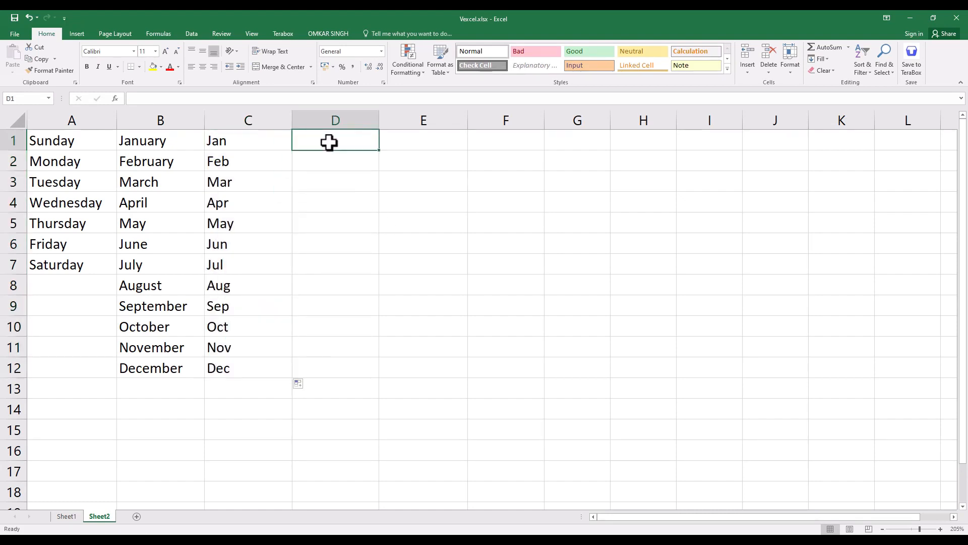
{"action": "type", "text": "Sun"}
{"action": "key", "text": "Return"}
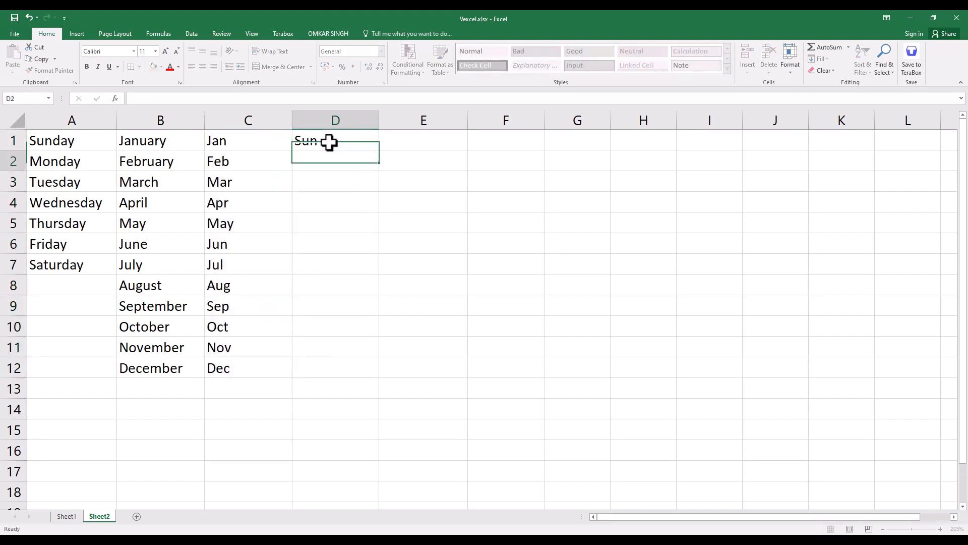
{"action": "type", "text": "Mon"}
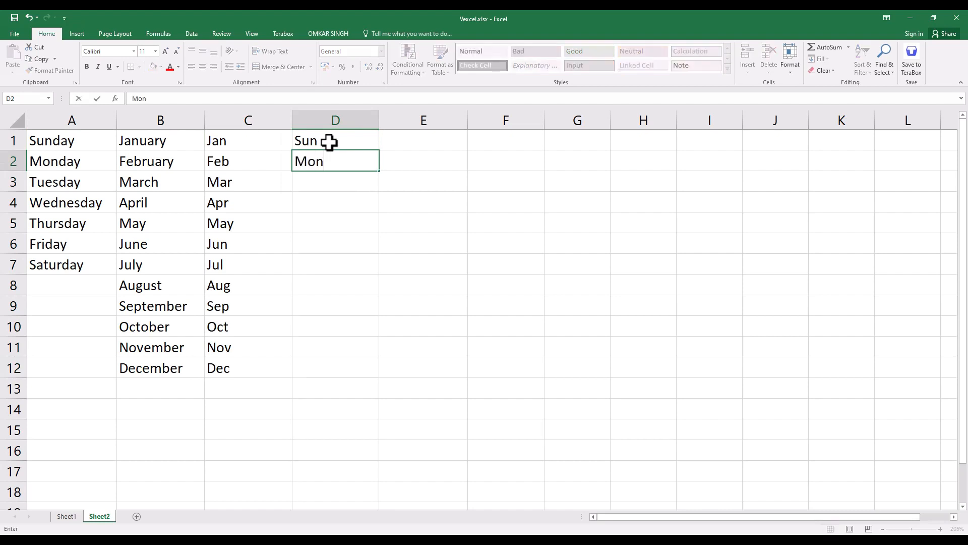
{"action": "key", "text": "Return"}
{"action": "left_click_drag", "start_coordinate": [332, 141], "coordinate": [377, 379]}
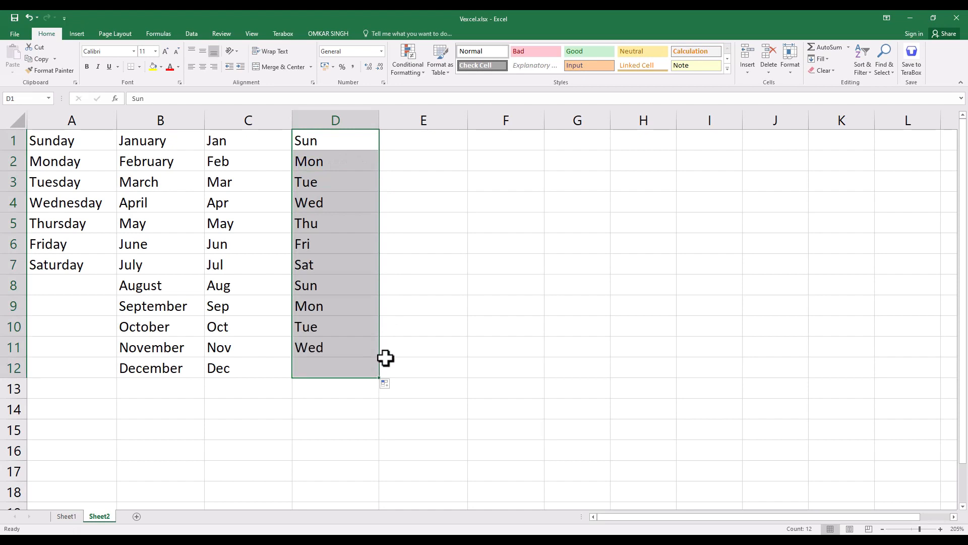
{"action": "left_click", "coordinate": [402, 330]}
Enter Jan 2024 in E1 and Feb - 2024 in E2, and fill the month-year series down to cell E12
{"action": "left_click", "coordinate": [397, 140]}
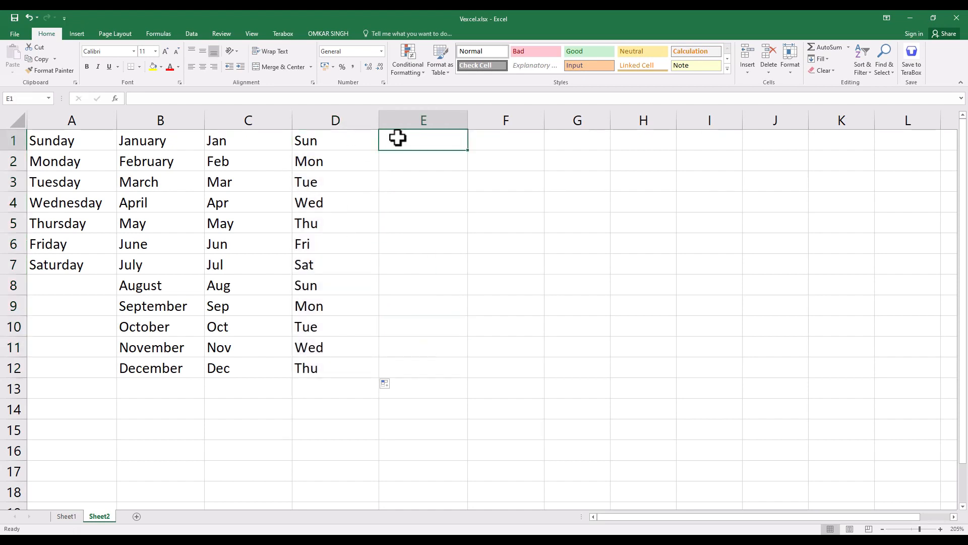
{"action": "type", "text": "Ja"}
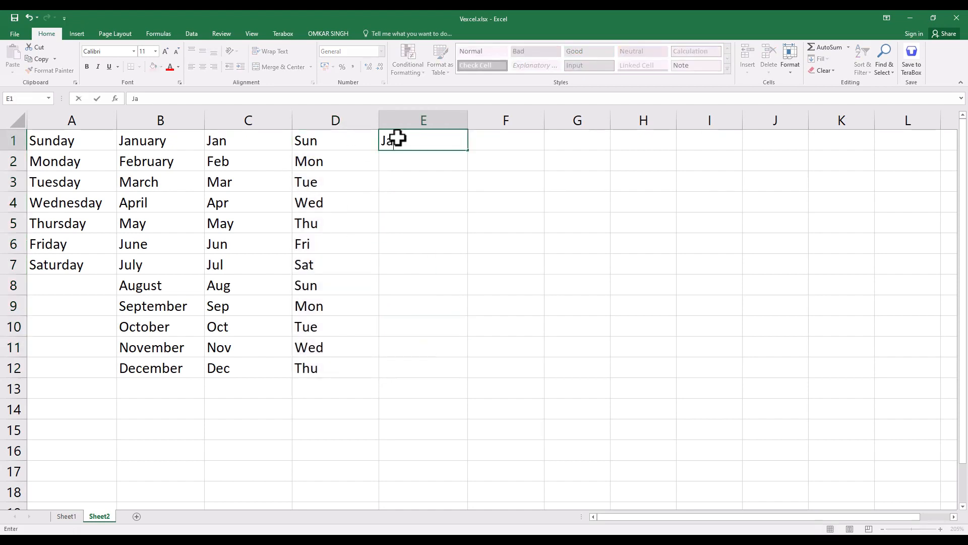
{"action": "type", "text": "n 2024"}
{"action": "key", "text": "ctrl+Return"}
{"action": "key", "text": "Return"}
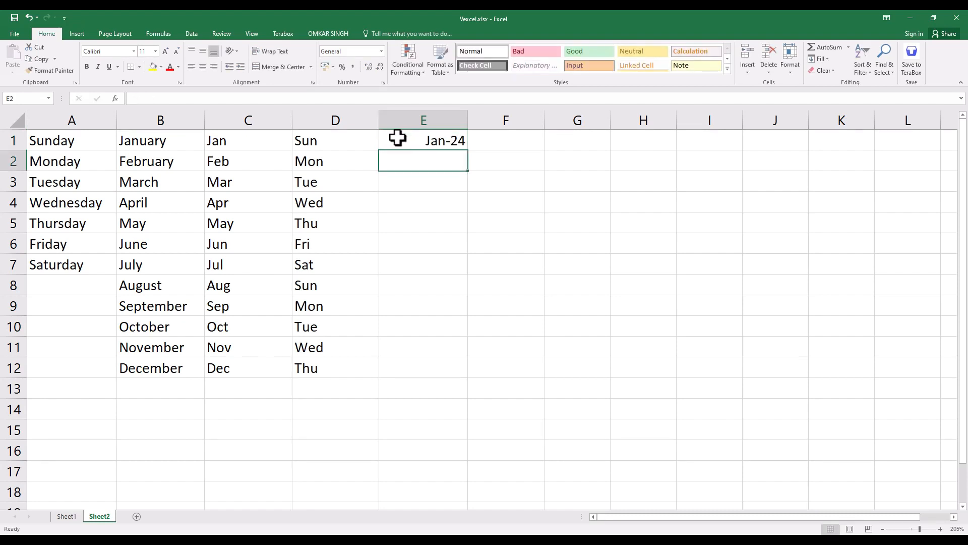
{"action": "type", "text": "Feh"}
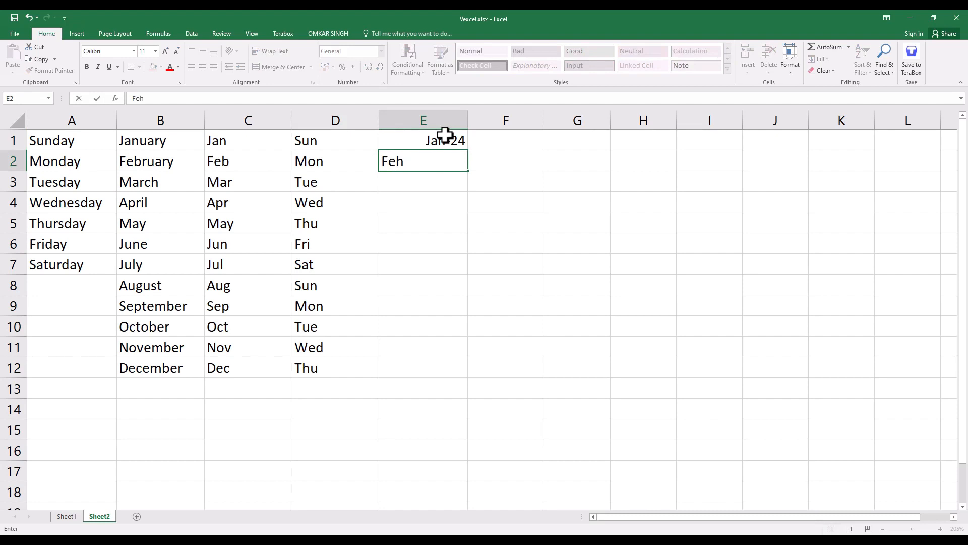
{"action": "key", "text": "BackSpace"}
{"action": "type", "text": "b - 2024"}
{"action": "key", "text": "Return"}
{"action": "left_click", "coordinate": [447, 144]}
{"action": "left_click_drag", "start_coordinate": [447, 143], "coordinate": [462, 379]}
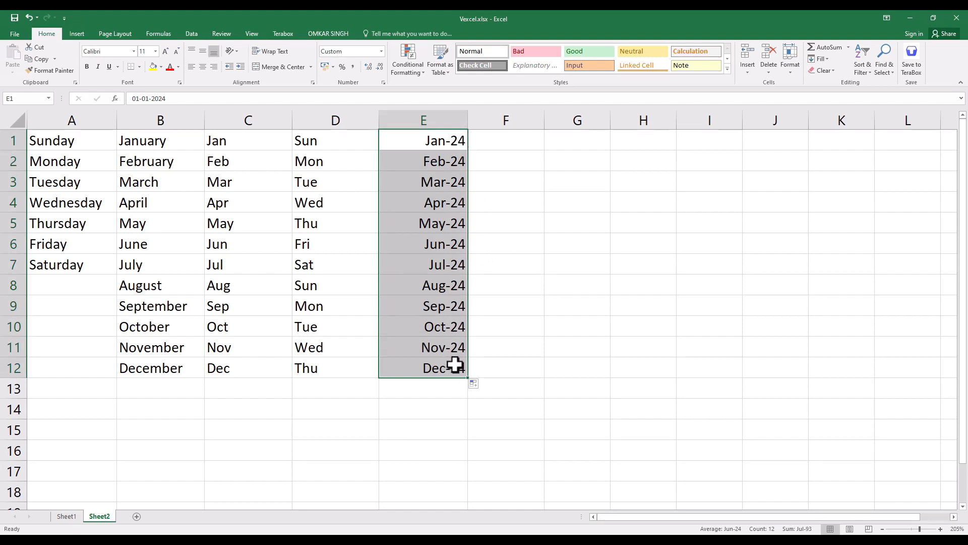
{"action": "left_click", "coordinate": [448, 142]}
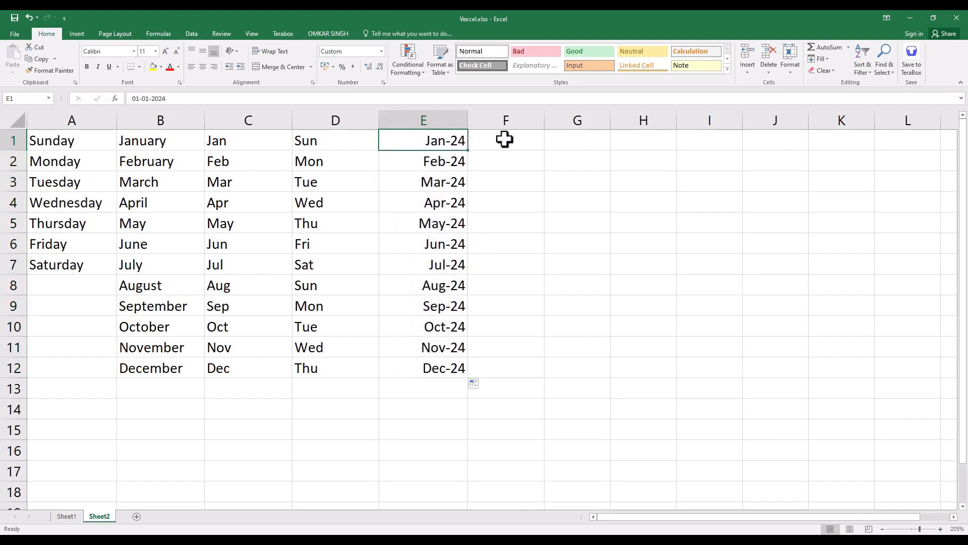
Clear the sample month, weekday and month-year series from cells C1:E12
{"action": "left_click_drag", "start_coordinate": [456, 138], "coordinate": [257, 356]}
{"action": "key", "text": "Delete"}
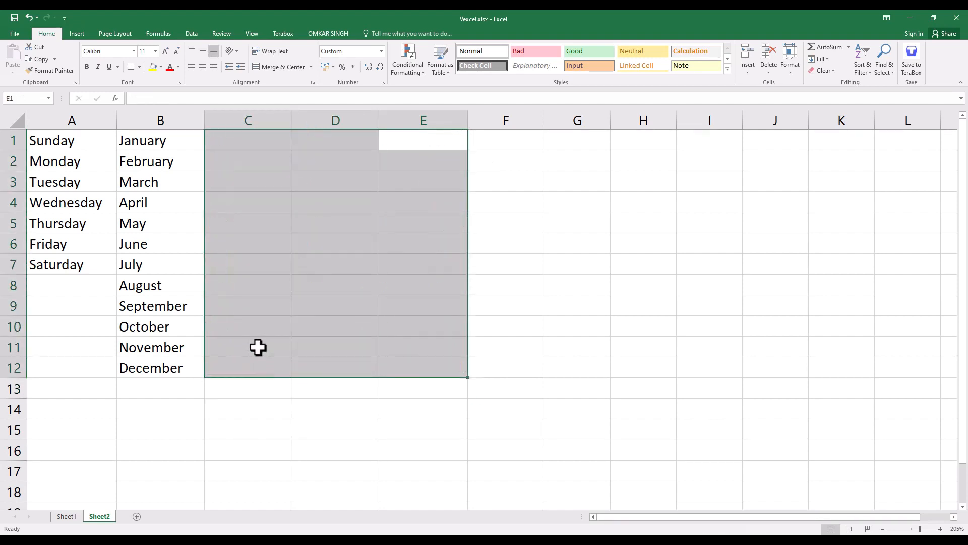
{"action": "left_click", "coordinate": [271, 144]}
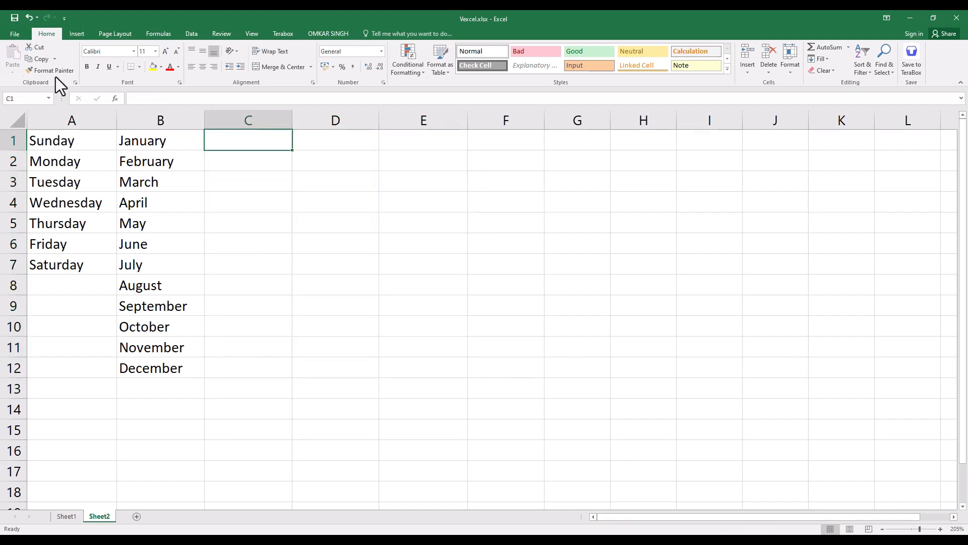
Reopen the Custom Lists editor from the general section of the advanced options and view the second short weekday list
{"action": "left_click", "coordinate": [14, 35]}
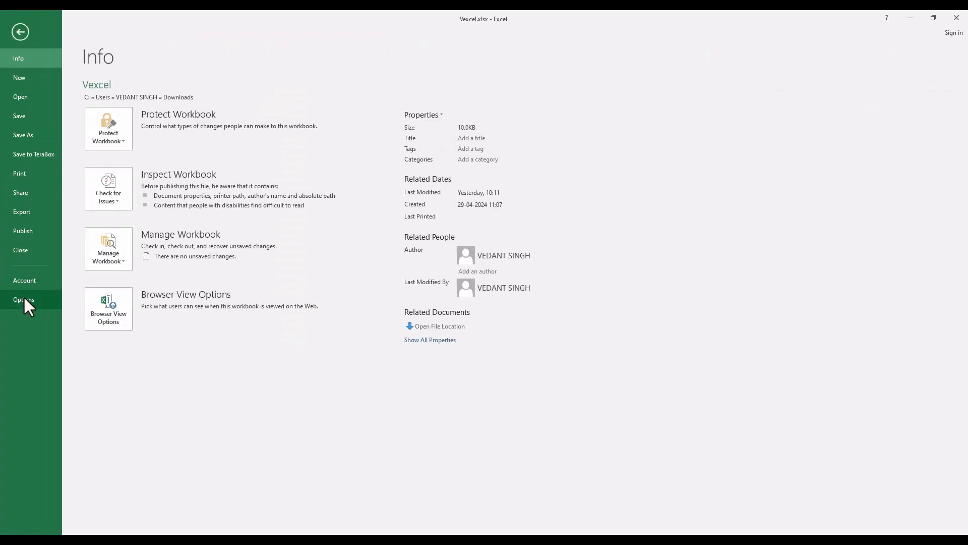
{"action": "left_click", "coordinate": [23, 298]}
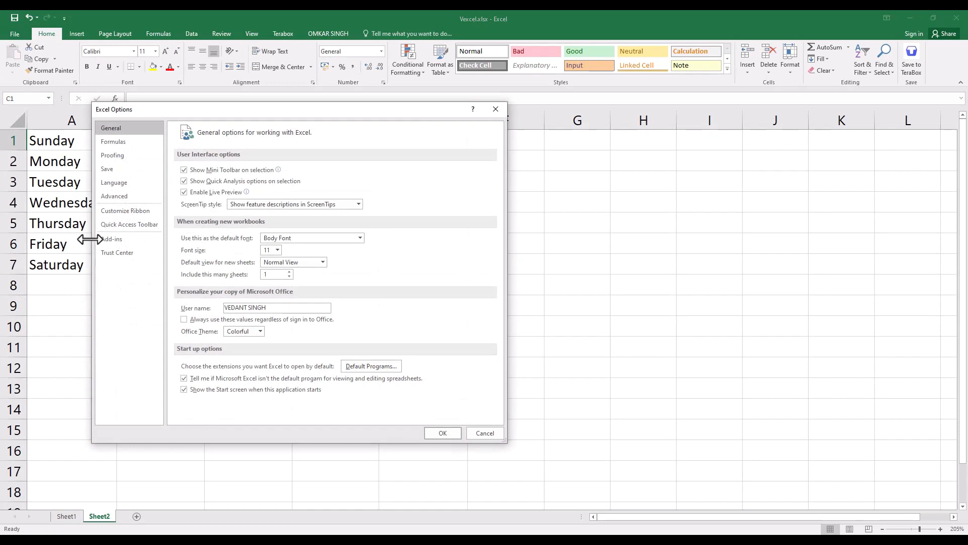
{"action": "left_click", "coordinate": [120, 197]}
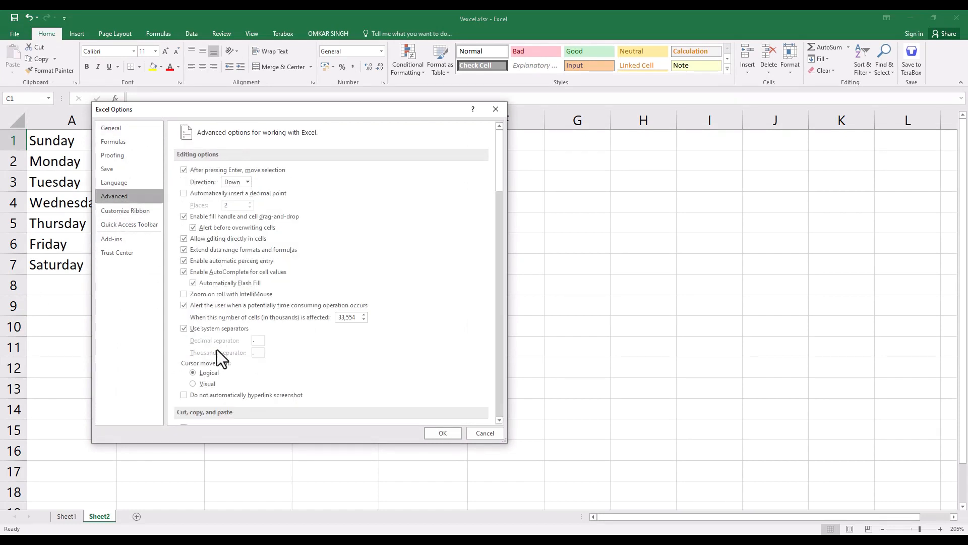
{"action": "scroll", "coordinate": [229, 334], "scroll_direction": "down", "scroll_amount": 20}
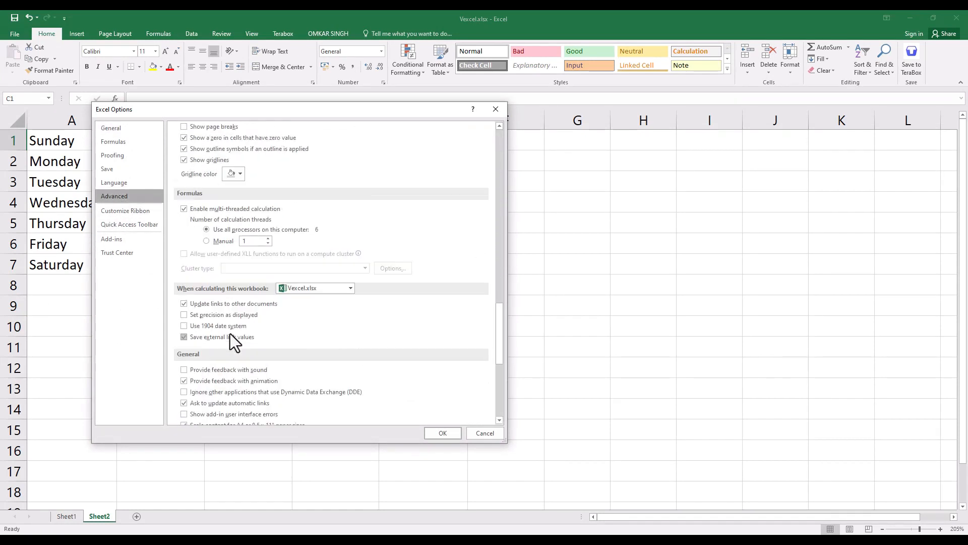
{"action": "scroll", "coordinate": [230, 334], "scroll_direction": "down", "scroll_amount": 5}
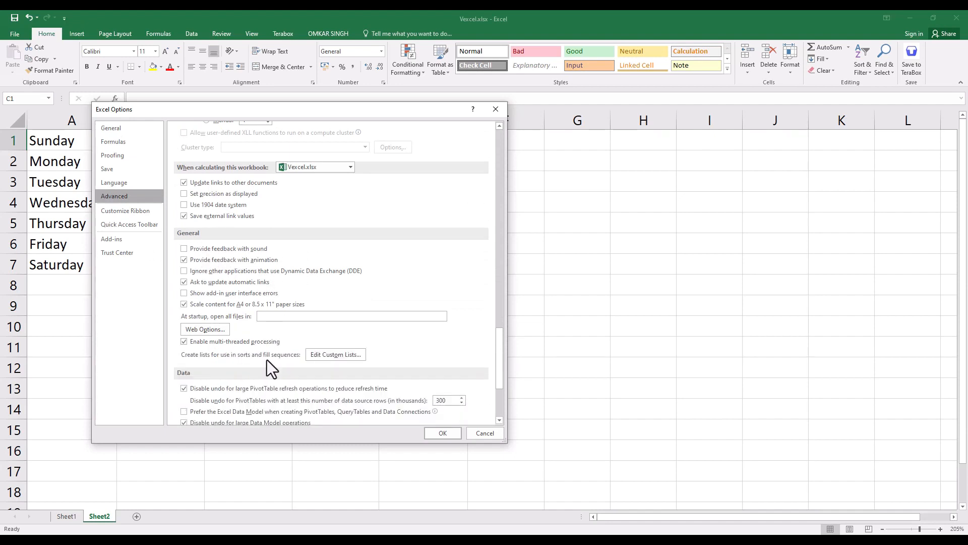
{"action": "left_click", "coordinate": [340, 354]}
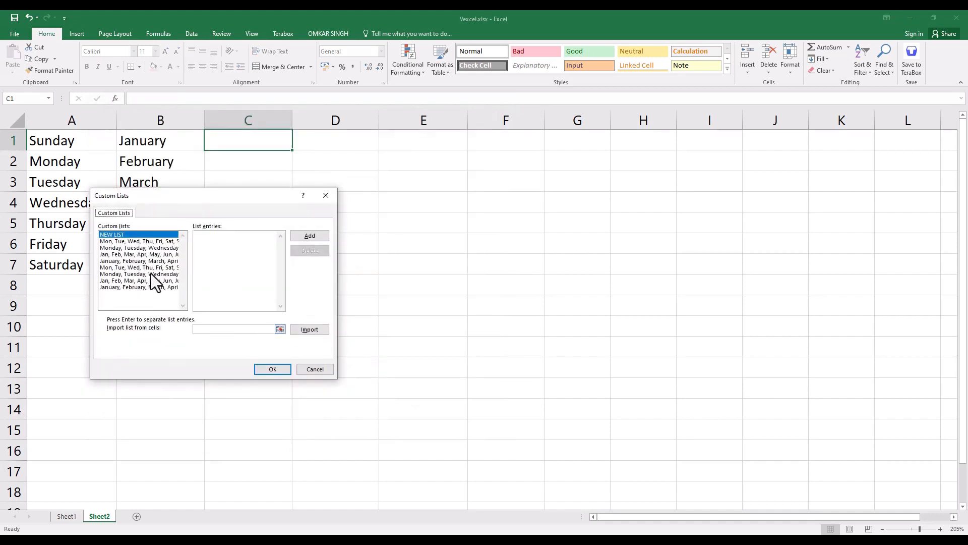
{"action": "left_click_drag", "start_coordinate": [126, 287], "coordinate": [125, 264]}
{"action": "left_click", "coordinate": [122, 268]}
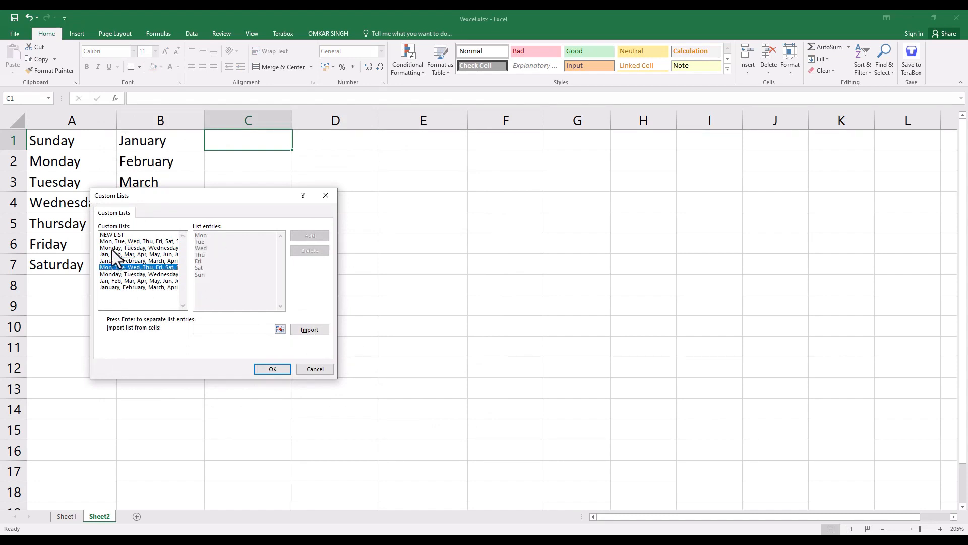
Create a new custom list of six first names, one per entry, and save the options
{"action": "left_click", "coordinate": [108, 236]}
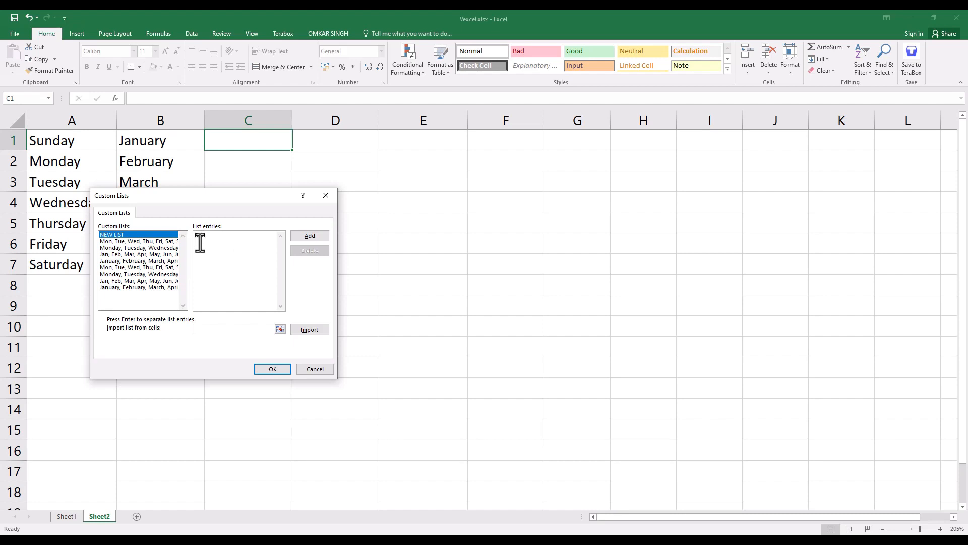
{"action": "type", "text": "Shyam "}
{"action": "type", "text": "Lokesh "}
{"action": "type", "text": "Anurag "}
{"action": "type", "text": "Amit "}
{"action": "type", "text": "S"}
{"action": "type", "text": "h"}
{"action": "type", "text": "uvam"}
{"action": "left_click", "coordinate": [283, 370]}
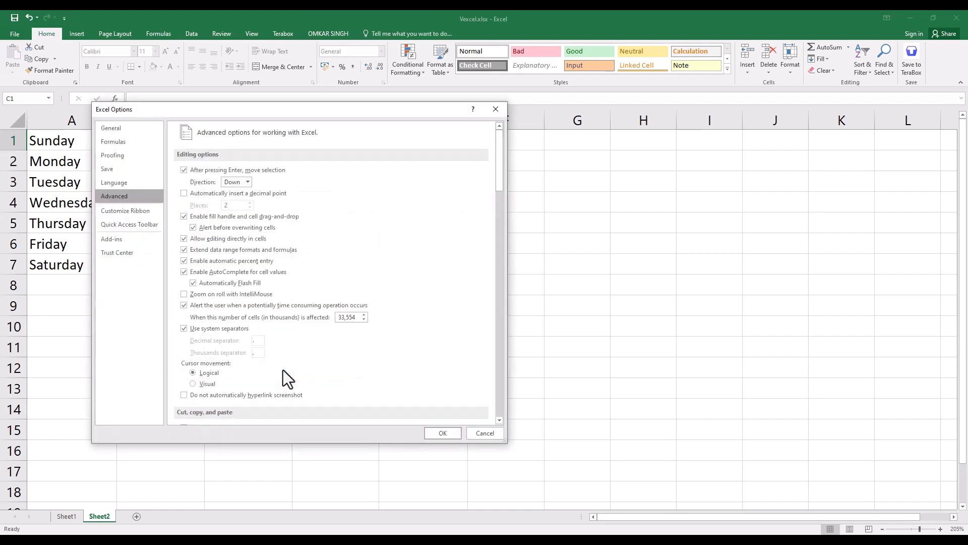
{"action": "left_click", "coordinate": [442, 434]}
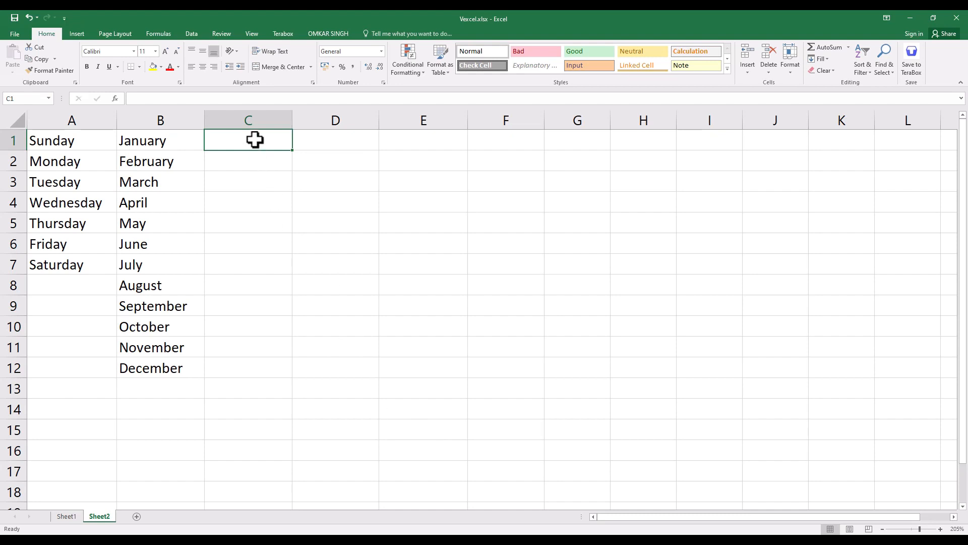
Enter the first two names of the new custom list in cells C1 and C2
{"action": "type", "text": "Ravi"}
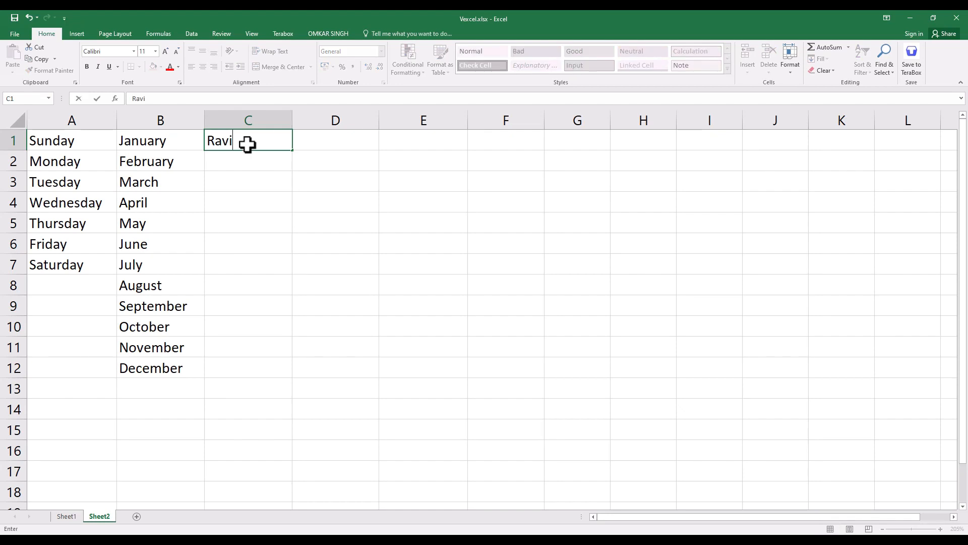
{"action": "key", "text": "Return"}
{"action": "type", "text": "Shyam"}
{"action": "key", "text": "Return"}
{"action": "type", "text": "Lokesh"}
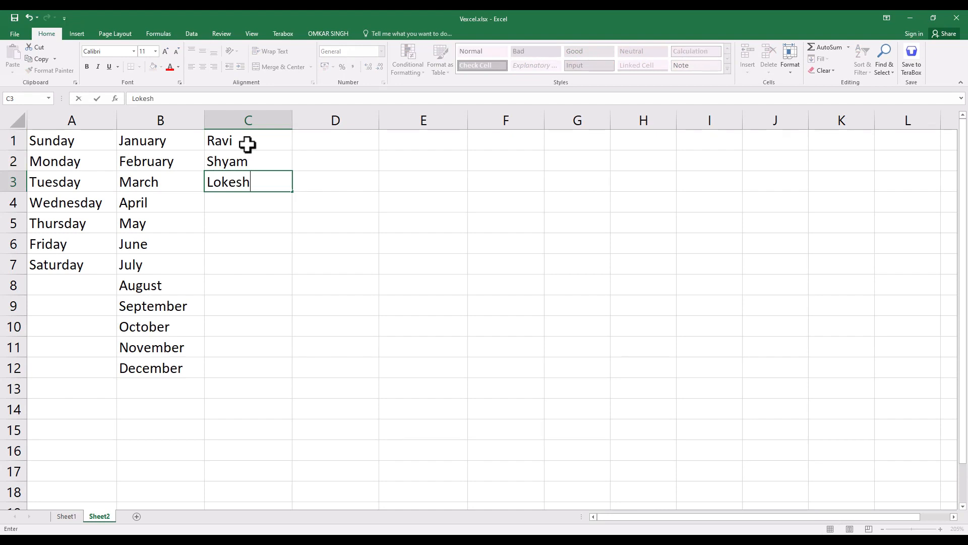
{"action": "key", "text": "Return"}
{"action": "left_click_drag", "start_coordinate": [256, 138], "coordinate": [255, 181]}
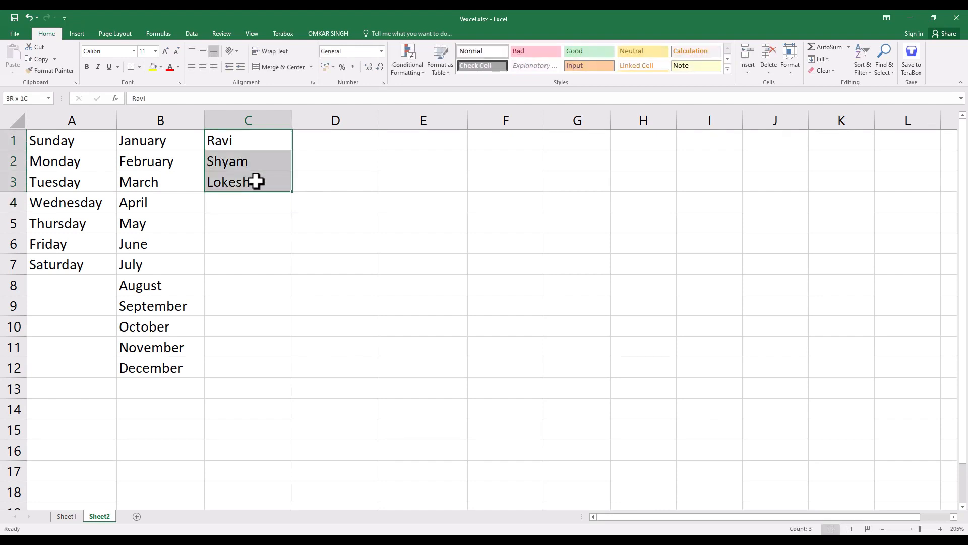
{"action": "left_click", "coordinate": [269, 179]}
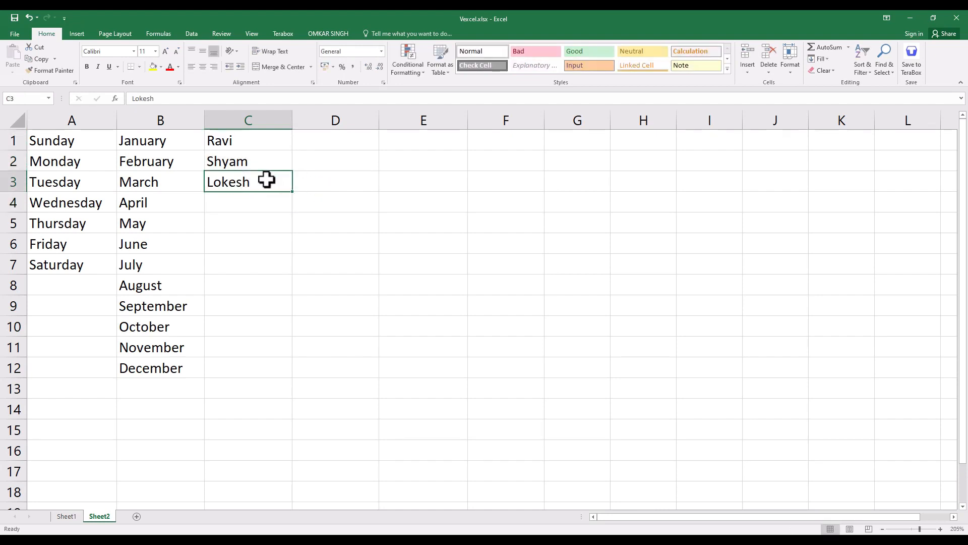
{"action": "key", "text": "Delete"}
Fill the custom name series from C1:C2 down to cell C12 and review the repeating names
{"action": "left_click_drag", "start_coordinate": [261, 143], "coordinate": [292, 378]}
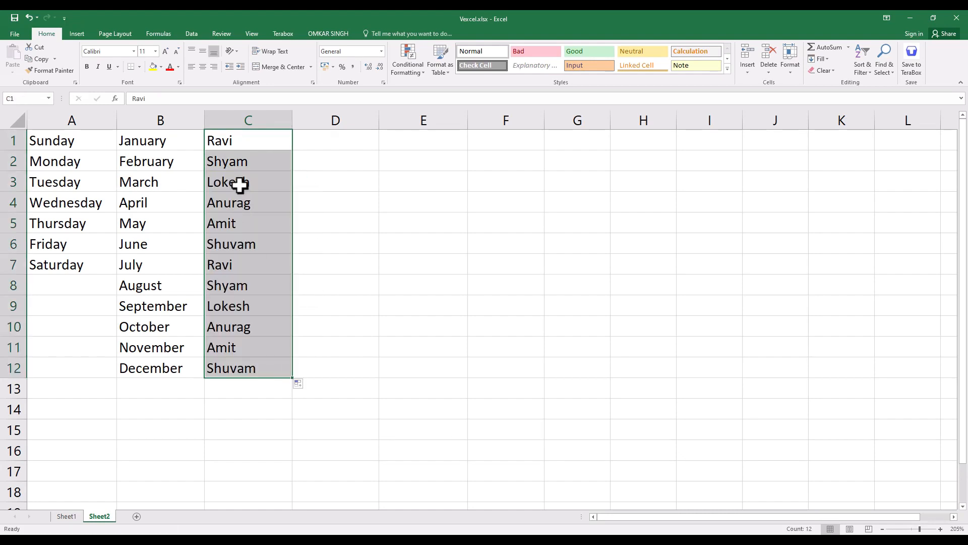
{"action": "left_click", "coordinate": [235, 182]}
{"action": "left_click_drag", "start_coordinate": [229, 146], "coordinate": [243, 368]}
{"action": "left_click", "coordinate": [305, 202]}
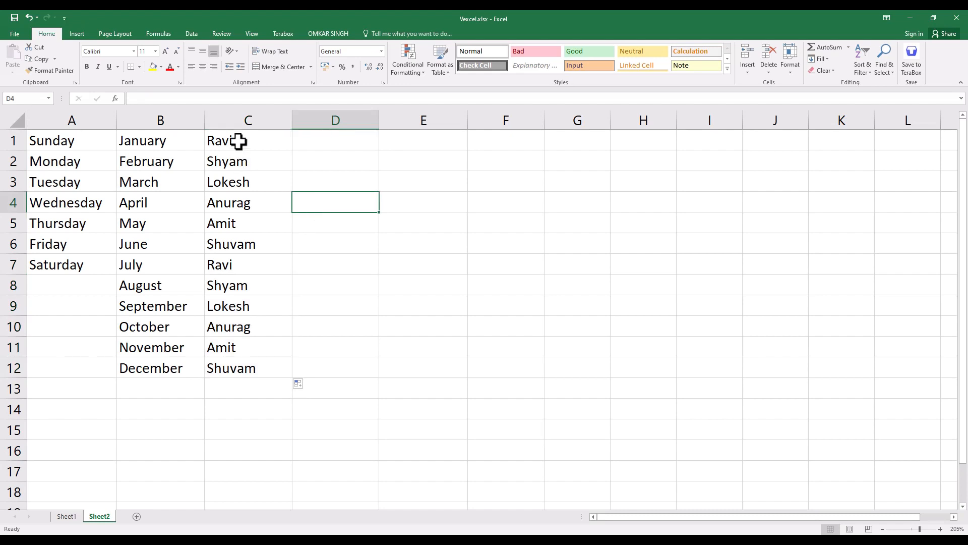
Extend the custom name series in column C down to cell C18
{"action": "left_click_drag", "start_coordinate": [262, 138], "coordinate": [306, 493]}
{"action": "left_click", "coordinate": [343, 230]}
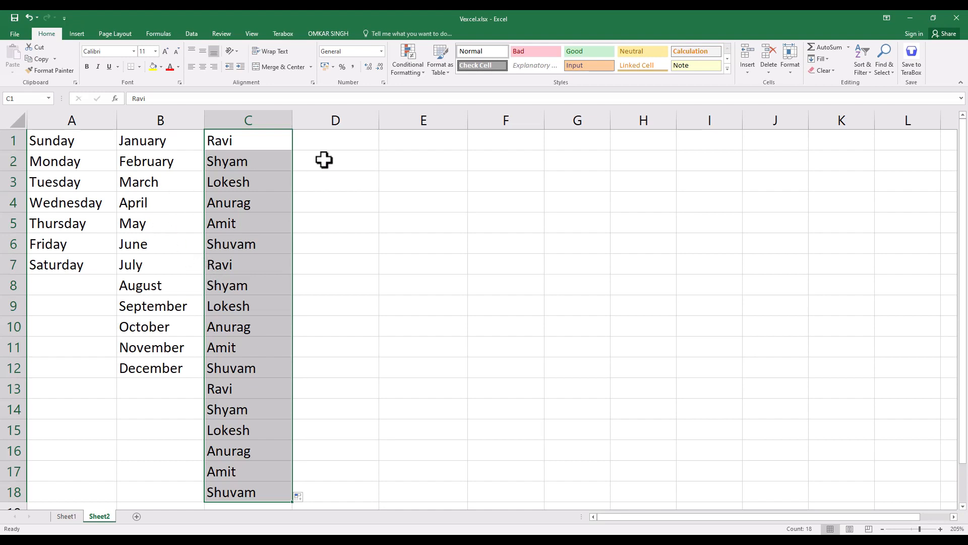
{"action": "left_click", "coordinate": [300, 238]}
Clear the filled names from cells C1:C18
{"action": "left_click_drag", "start_coordinate": [244, 147], "coordinate": [259, 487]}
{"action": "key", "text": "Delete"}
{"action": "left_click_drag", "start_coordinate": [343, 351], "coordinate": [348, 367]}
{"action": "left_click", "coordinate": [348, 367]}
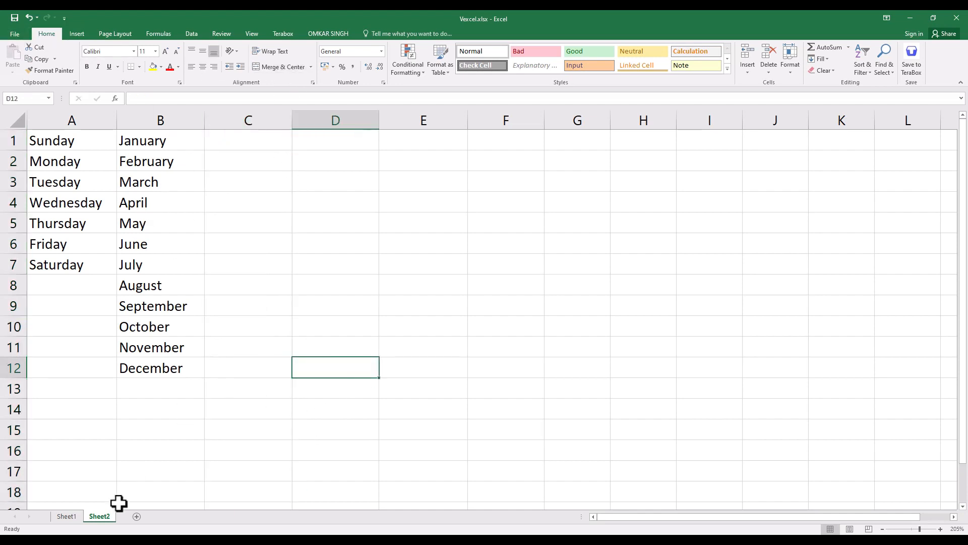
Switch to Sheet1 and select the entries under the Name heading from B3 down to B13
{"action": "left_click", "coordinate": [65, 516]}
{"action": "left_click", "coordinate": [189, 245]}
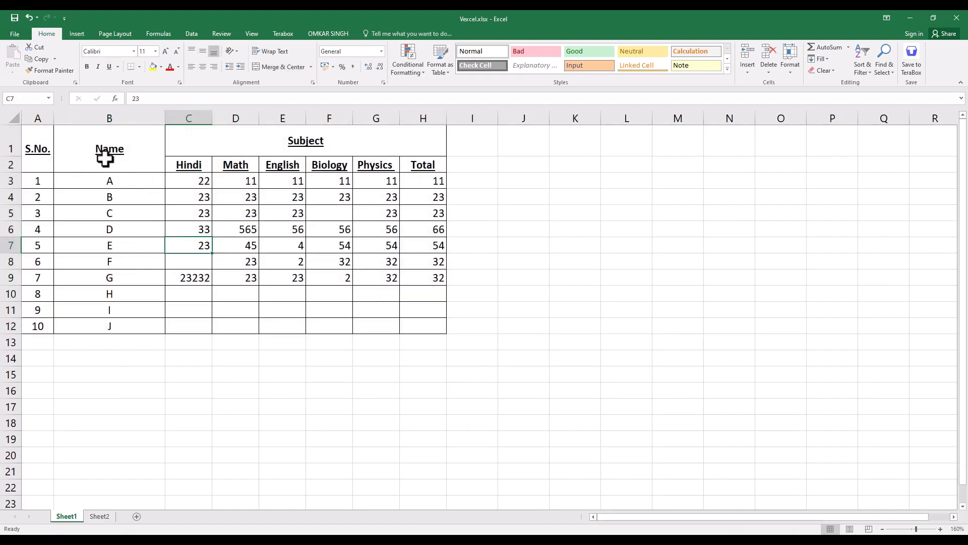
{"action": "left_click", "coordinate": [109, 180]}
{"action": "left_click_drag", "start_coordinate": [110, 197], "coordinate": [86, 330]}
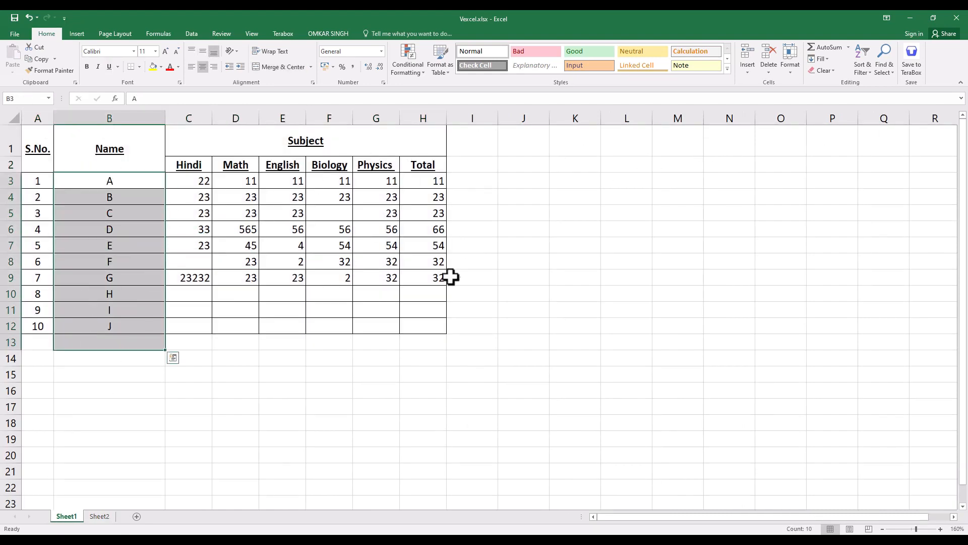
Highlight the letter entries in B3:B12 under the Name heading and clear the selection
{"action": "left_click", "coordinate": [499, 262]}
{"action": "left_click_drag", "start_coordinate": [128, 180], "coordinate": [97, 324]}
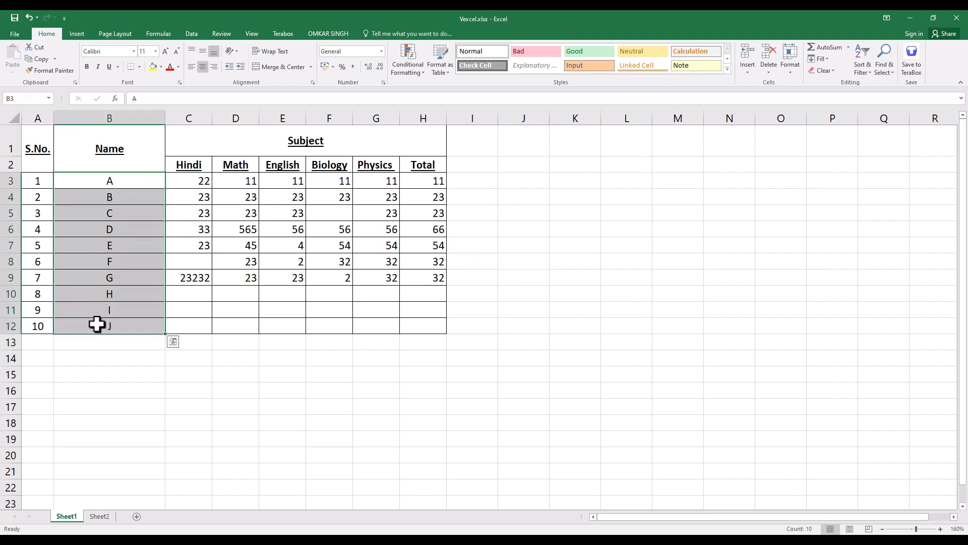
{"action": "left_click", "coordinate": [714, 316]}
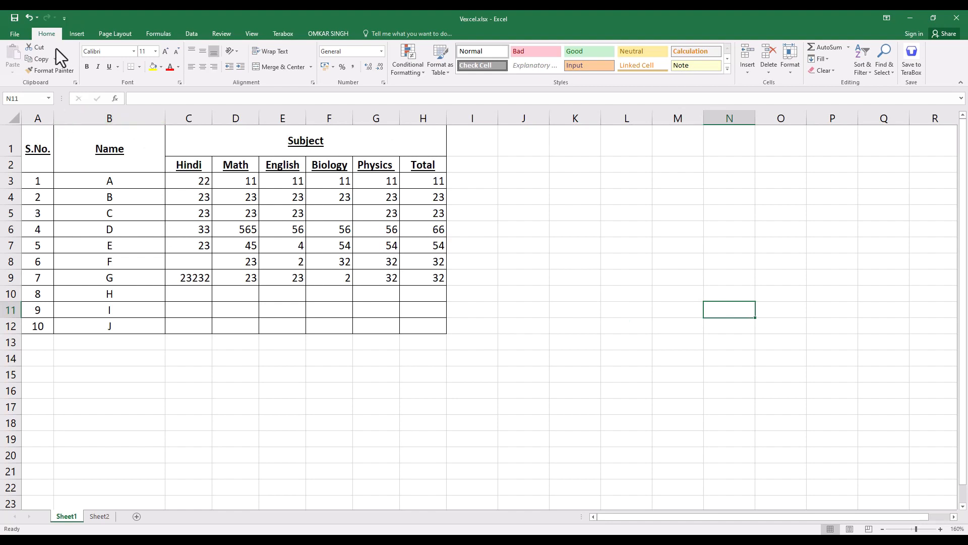
Open the custom lists editor from Excel's advanced options
{"action": "left_click", "coordinate": [14, 35]}
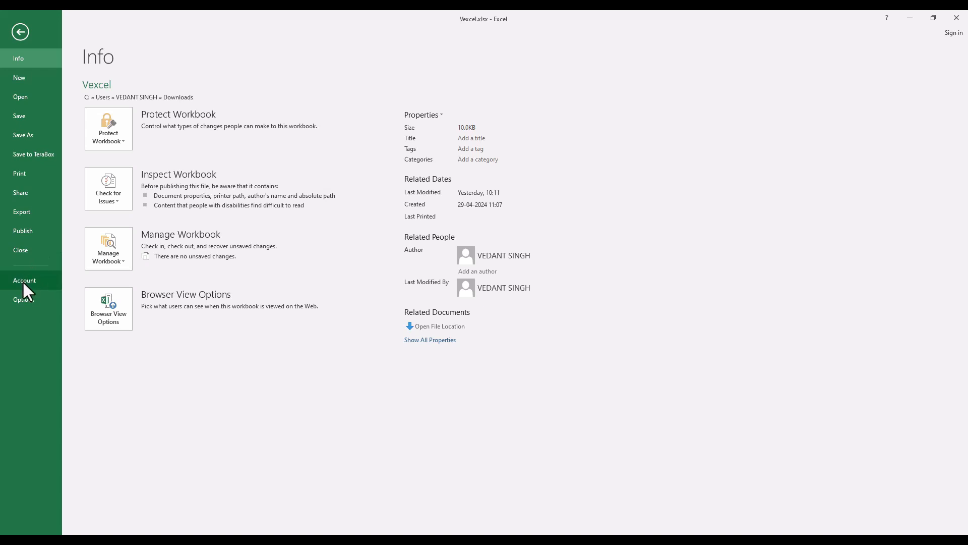
{"action": "left_click", "coordinate": [23, 297]}
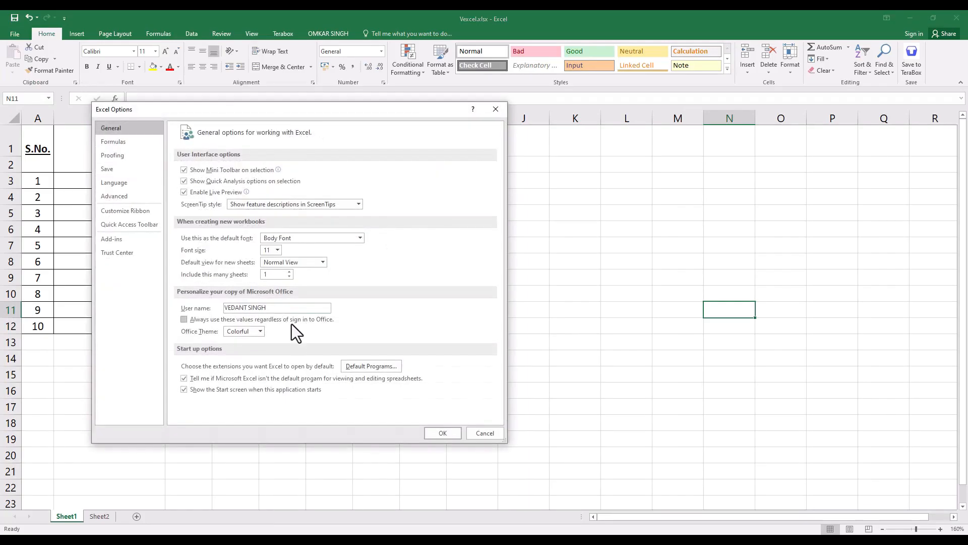
{"action": "left_click", "coordinate": [114, 196]}
{"action": "scroll", "coordinate": [350, 334], "scroll_direction": "down", "scroll_amount": 15}
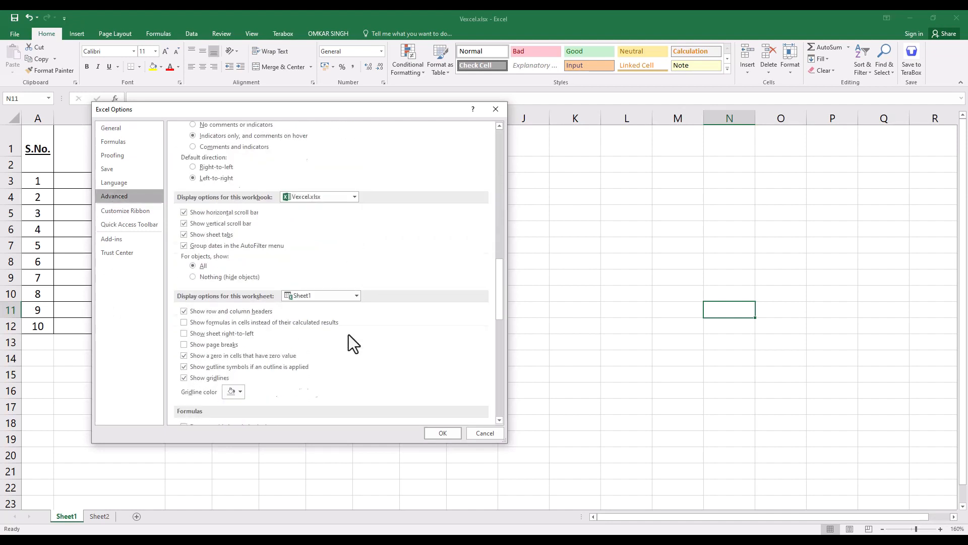
{"action": "scroll", "coordinate": [349, 334], "scroll_direction": "down", "scroll_amount": 5}
{"action": "scroll", "coordinate": [299, 328], "scroll_direction": "down", "scroll_amount": 4}
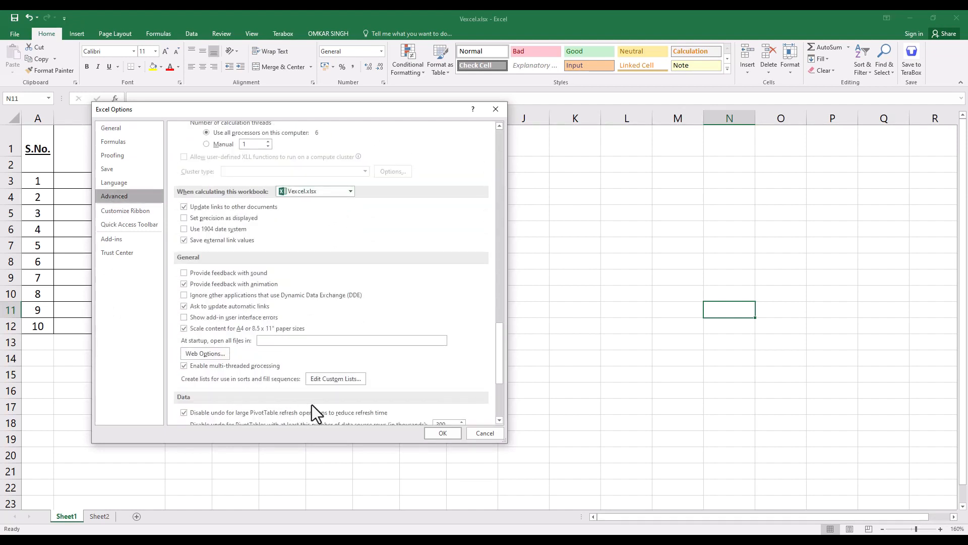
{"action": "left_click", "coordinate": [336, 378]}
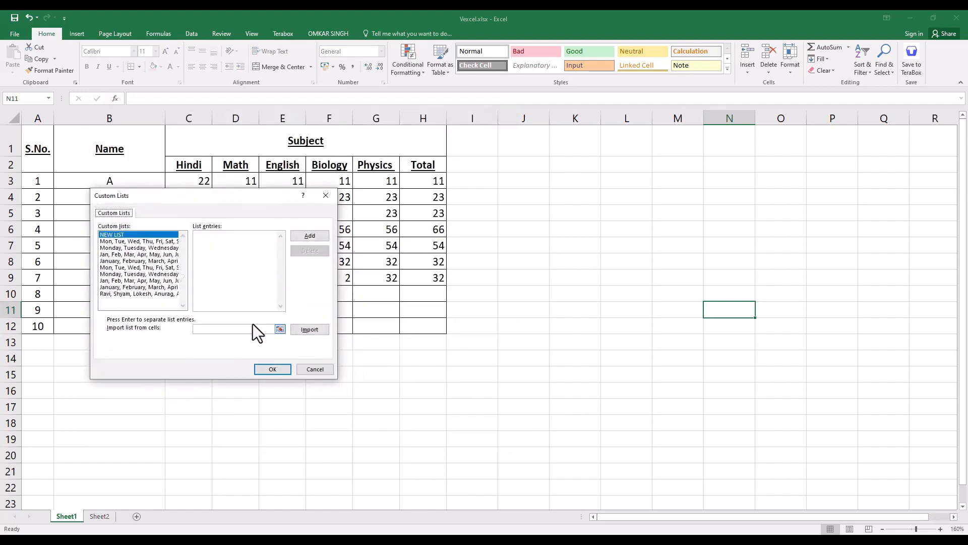
Set cells B3:B12 as the import source for a new custom list and confirm the options
{"action": "left_click", "coordinate": [308, 331]}
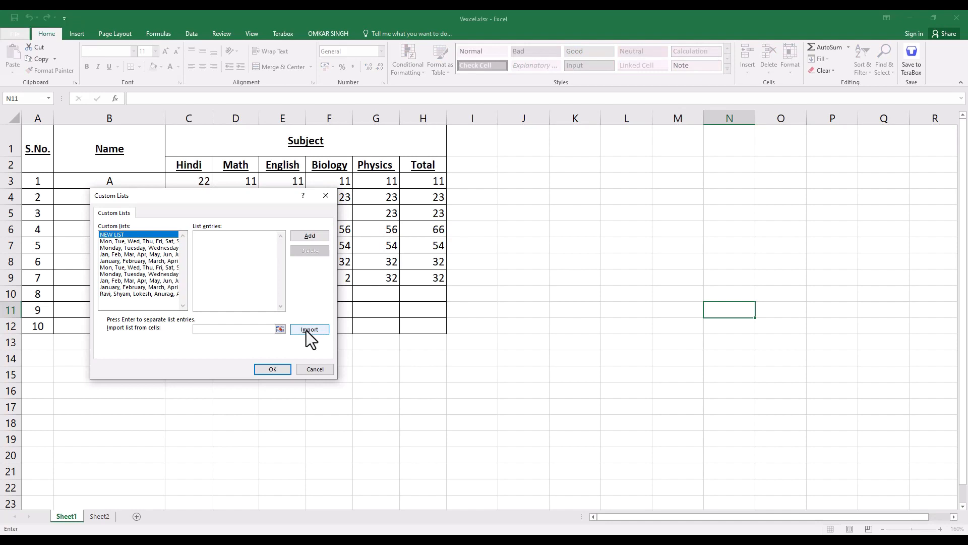
{"action": "left_click_drag", "start_coordinate": [108, 182], "coordinate": [102, 321]}
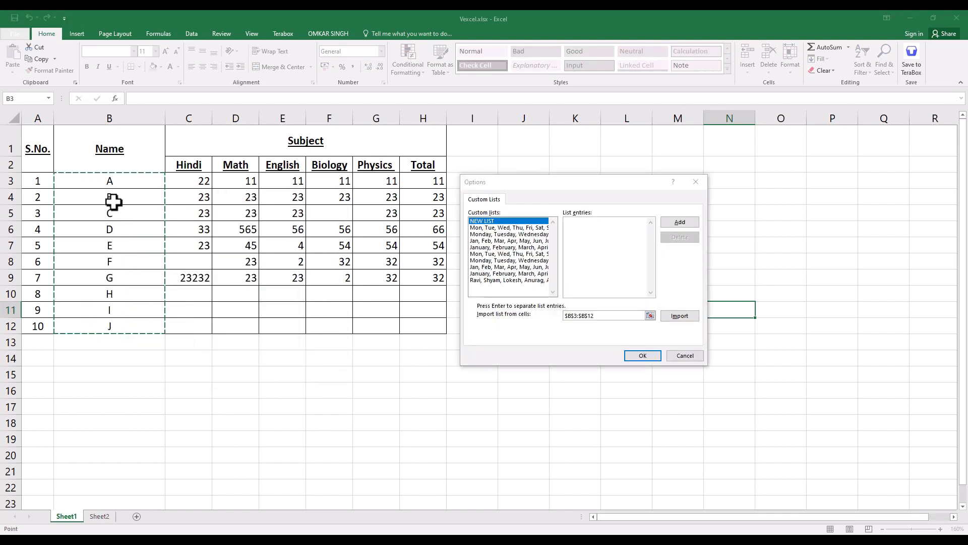
{"action": "left_click", "coordinate": [638, 360]}
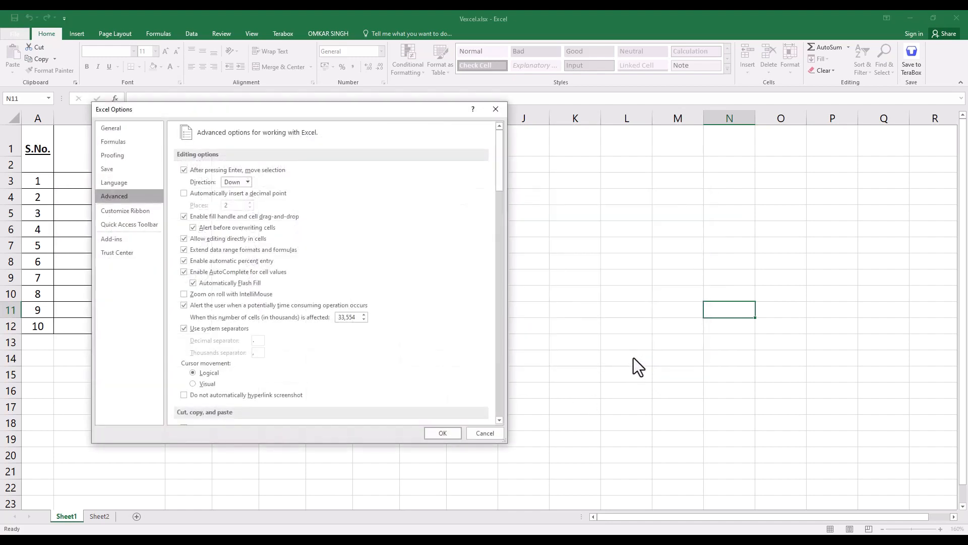
{"action": "left_click", "coordinate": [443, 433]}
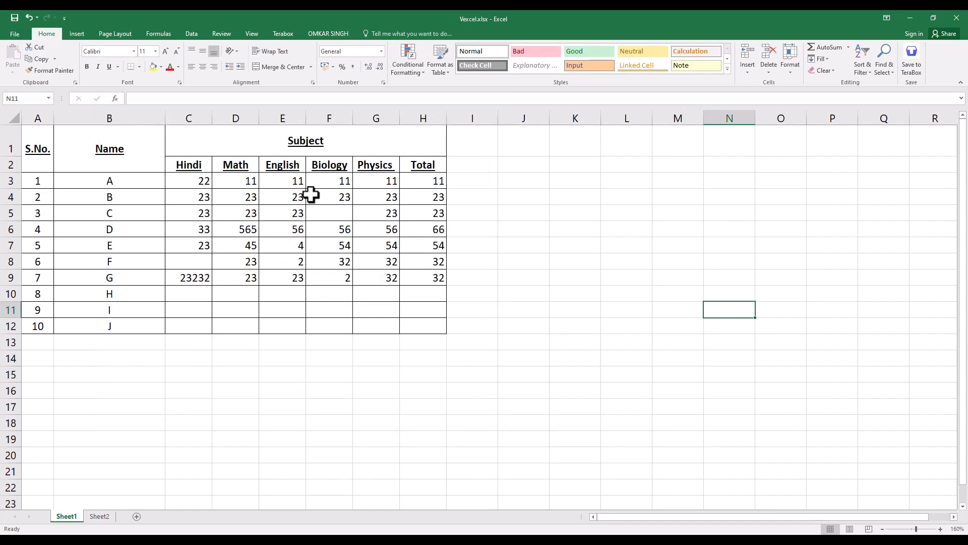
Replace the entries in B3:B5 with Kaveri, Ganga and Yamuna
{"action": "left_click", "coordinate": [527, 161]}
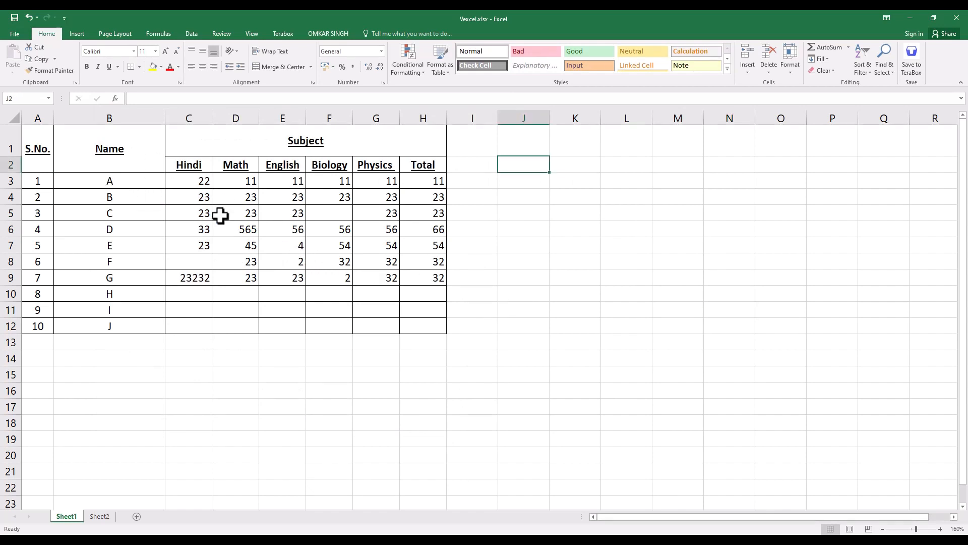
{"action": "left_click", "coordinate": [160, 177]}
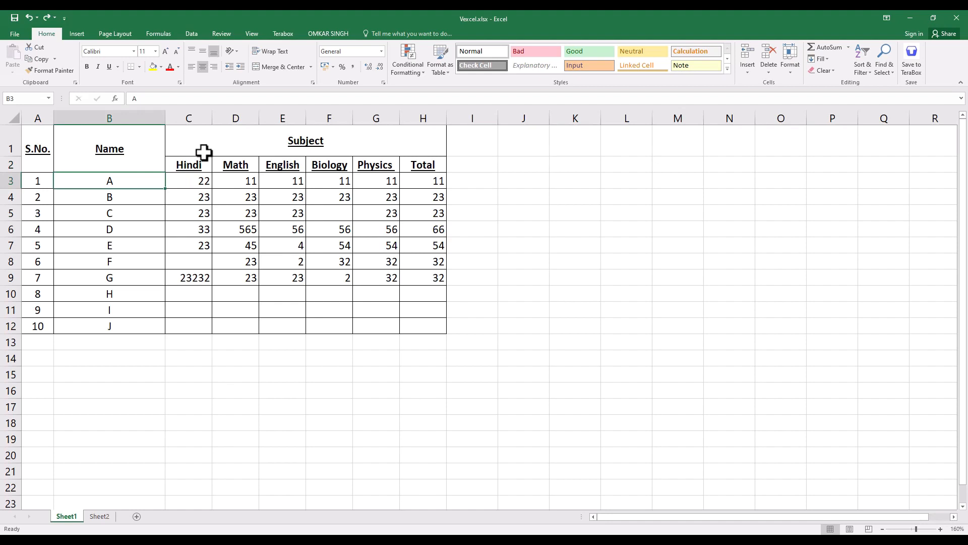
{"action": "type", "text": "Ka"}
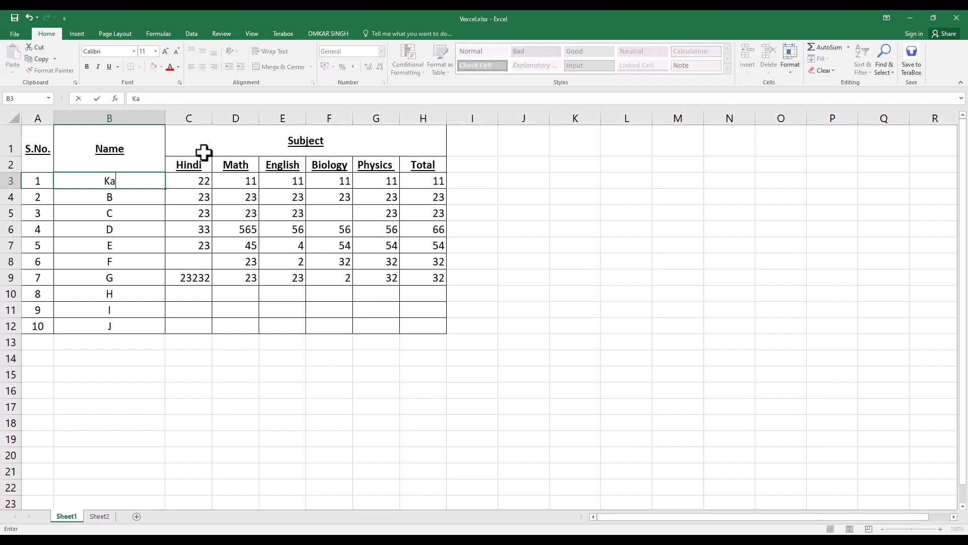
{"action": "type", "text": "veri"}
{"action": "key", "text": "Return"}
{"action": "type", "text": "Ganga"}
{"action": "key", "text": "Return"}
{"action": "type", "text": "Yamun"}
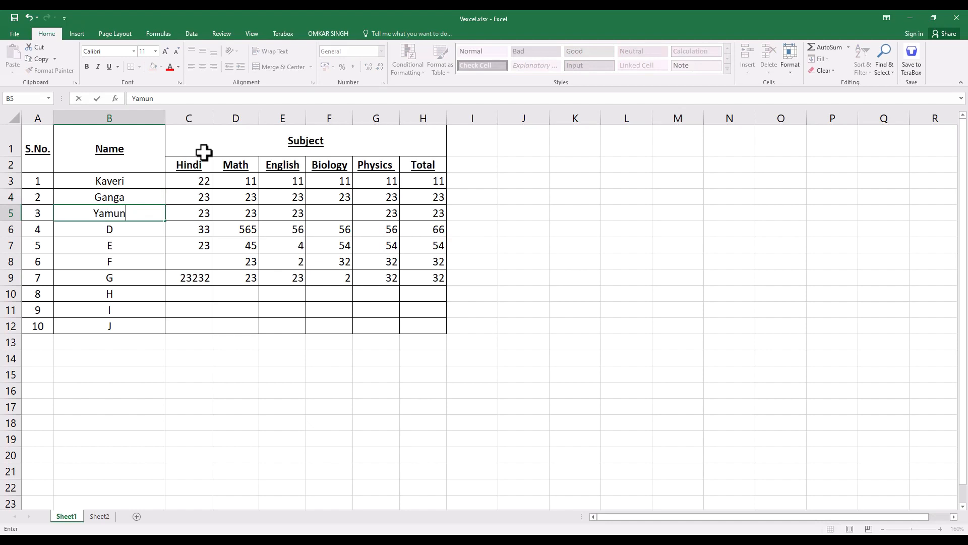
{"action": "type", "text": "a"}
{"action": "key", "text": "Return"}
Replace the entries in B6:B8 with Satlaj, Brahammapura and Gangotri
{"action": "type", "text": "Sat"}
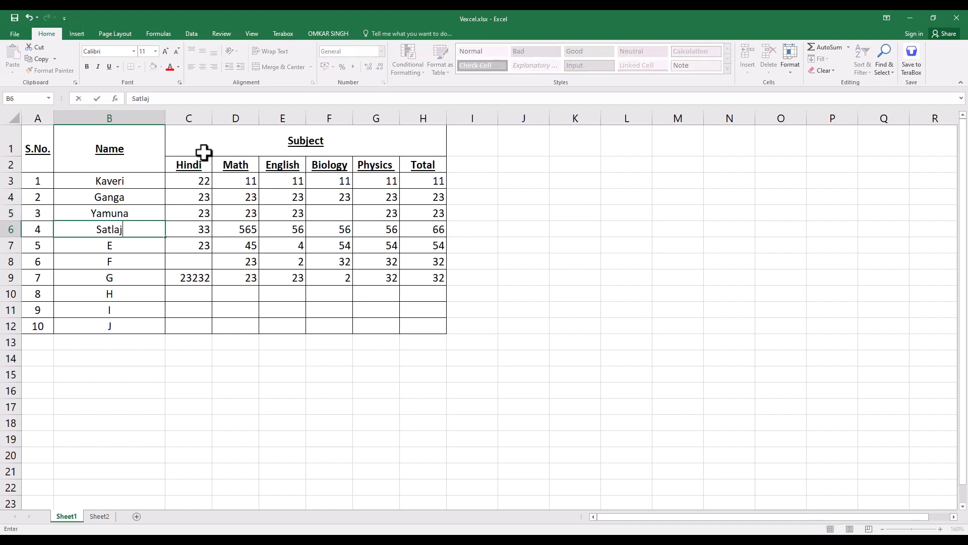
{"action": "key", "text": "Return"}
{"action": "type", "text": "Brahammapura"}
{"action": "key", "text": "Return"}
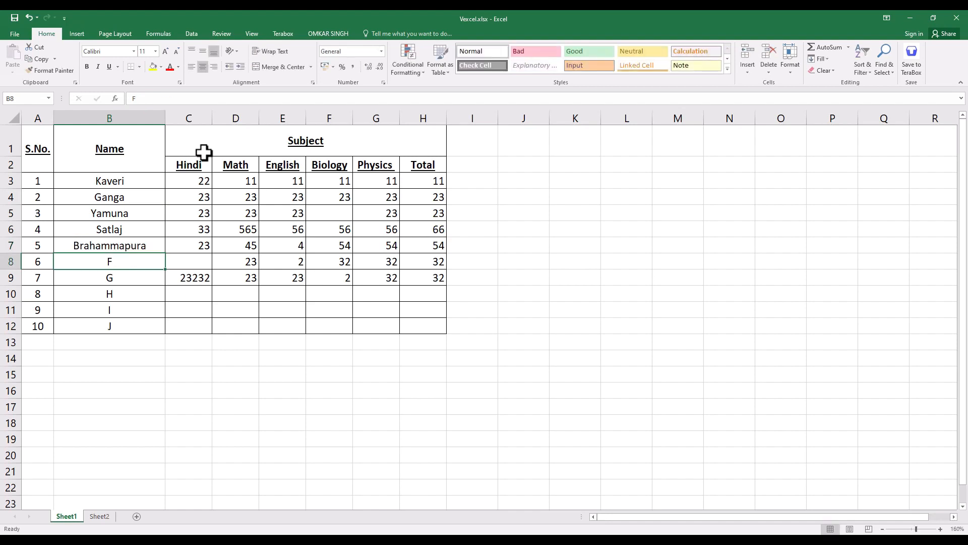
{"action": "type", "text": "Gangotri"}
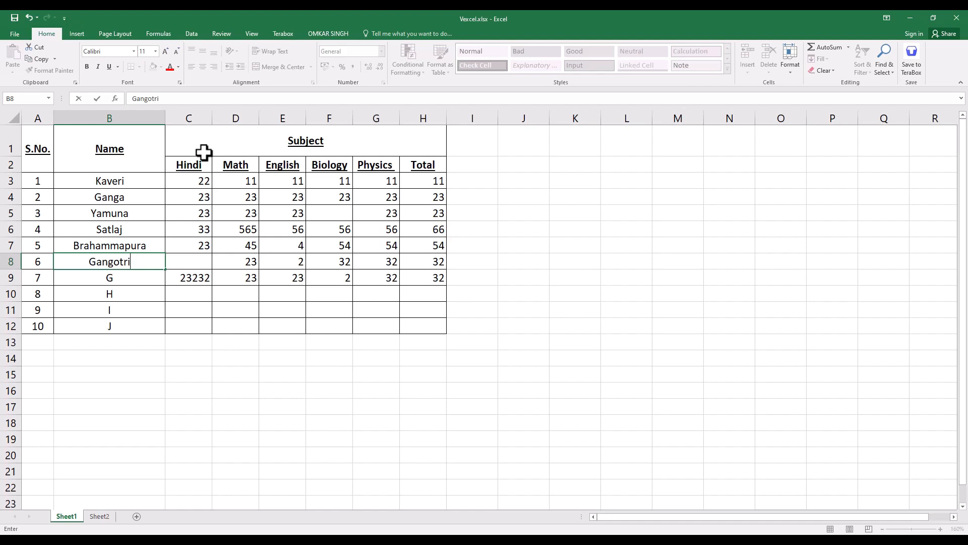
{"action": "key", "text": "Return"}
Clear the leftover letters in B9:B12 and the serial numbers in A10:A13
{"action": "key", "text": "shift+Down"}
{"action": "key", "text": "shift+Down"}
{"action": "key", "text": "shift+Down"}
{"action": "key", "text": "Delete"}
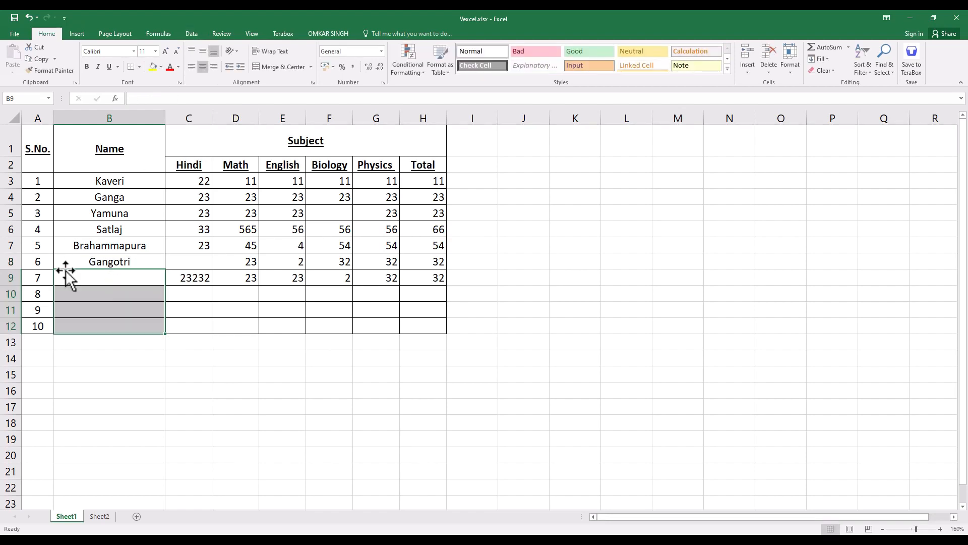
{"action": "left_click_drag", "start_coordinate": [33, 297], "coordinate": [36, 339]}
{"action": "key", "text": "Delete"}
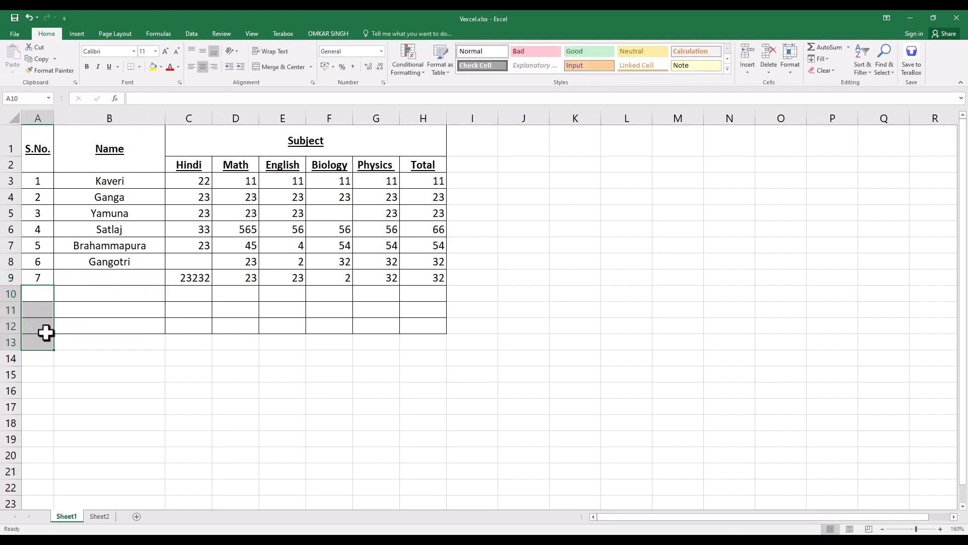
Highlight the new names in column B and open the custom lists editor from the advanced options
{"action": "left_click", "coordinate": [184, 317]}
{"action": "left_click_drag", "start_coordinate": [97, 184], "coordinate": [101, 274]}
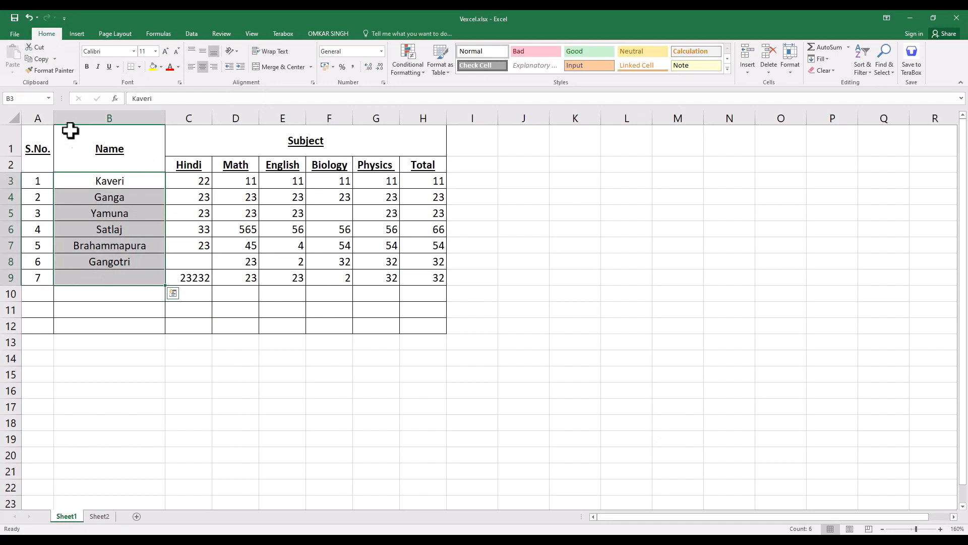
{"action": "key", "text": "alt+f"}
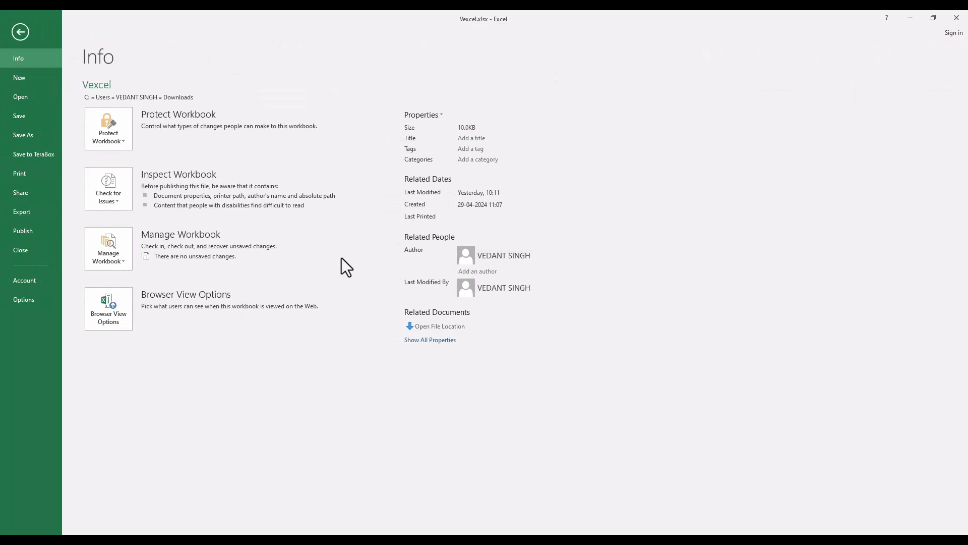
{"action": "left_click", "coordinate": [28, 301]}
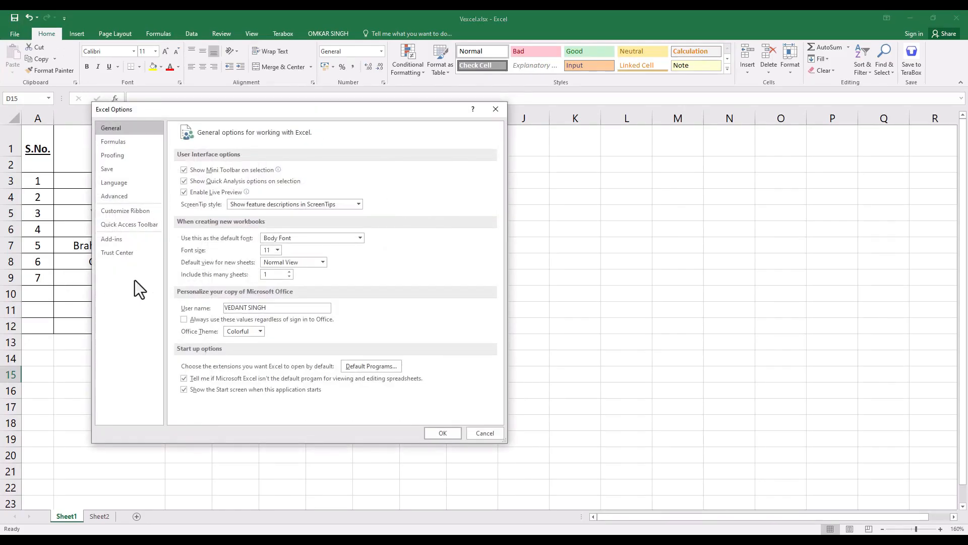
{"action": "left_click", "coordinate": [113, 191]}
{"action": "scroll", "coordinate": [239, 361], "scroll_direction": "down", "scroll_amount": 15}
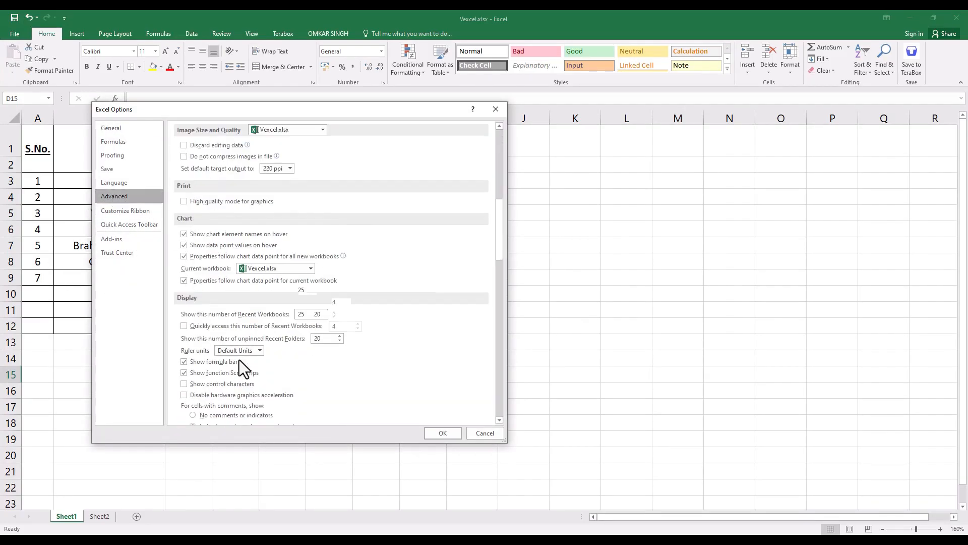
{"action": "scroll", "coordinate": [240, 366], "scroll_direction": "down", "scroll_amount": 18}
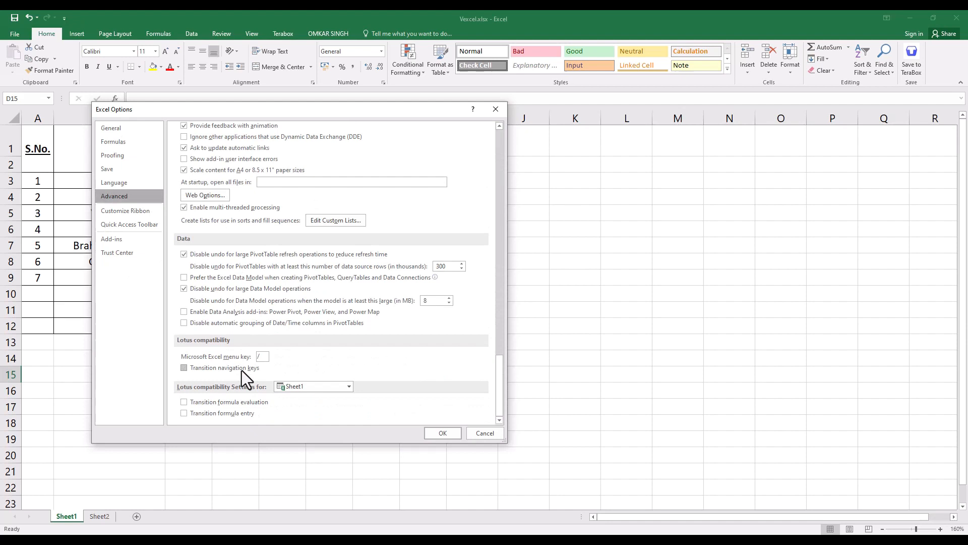
{"action": "left_click", "coordinate": [331, 294]}
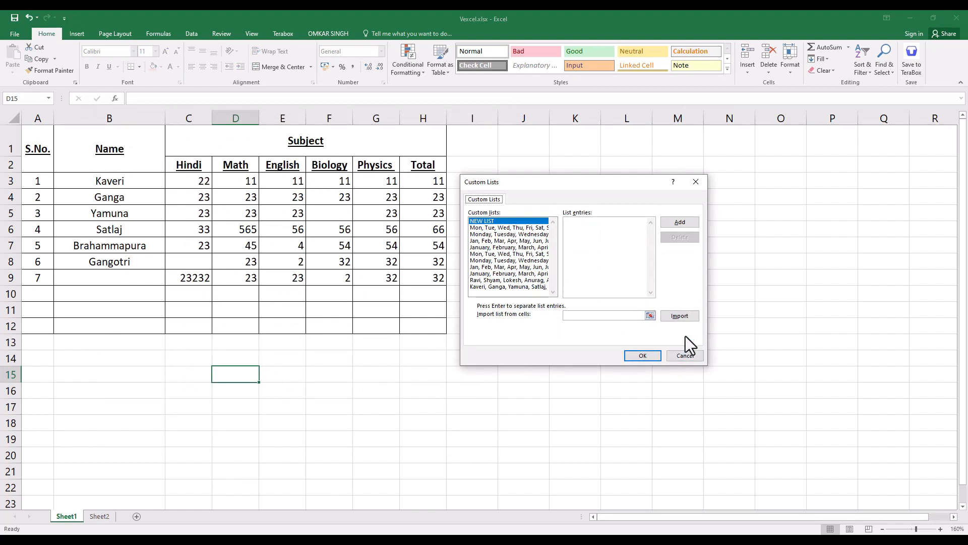
Set cells B3:B8 as the import source for a custom list and confirm the dialogs
{"action": "left_click", "coordinate": [679, 316]}
{"action": "left_click_drag", "start_coordinate": [107, 182], "coordinate": [105, 262]}
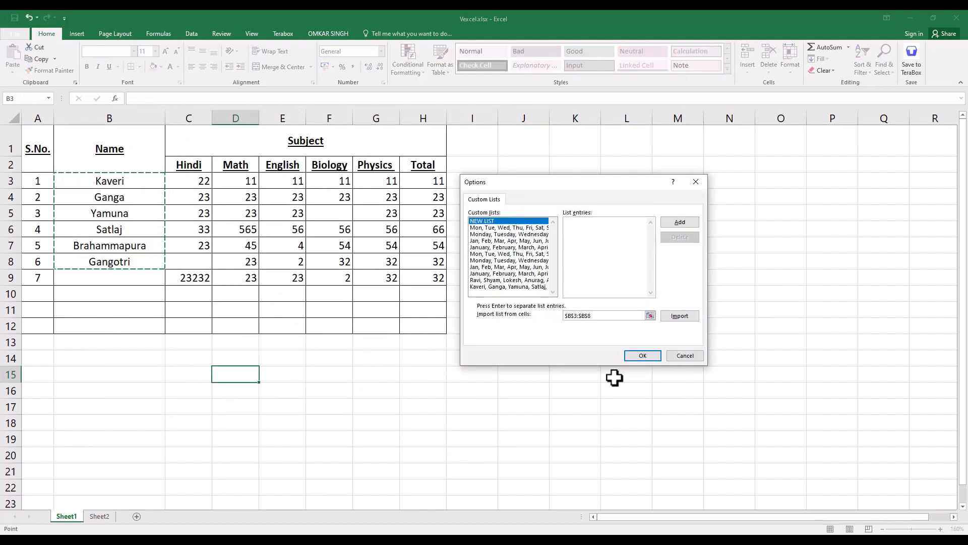
{"action": "left_click", "coordinate": [643, 356]}
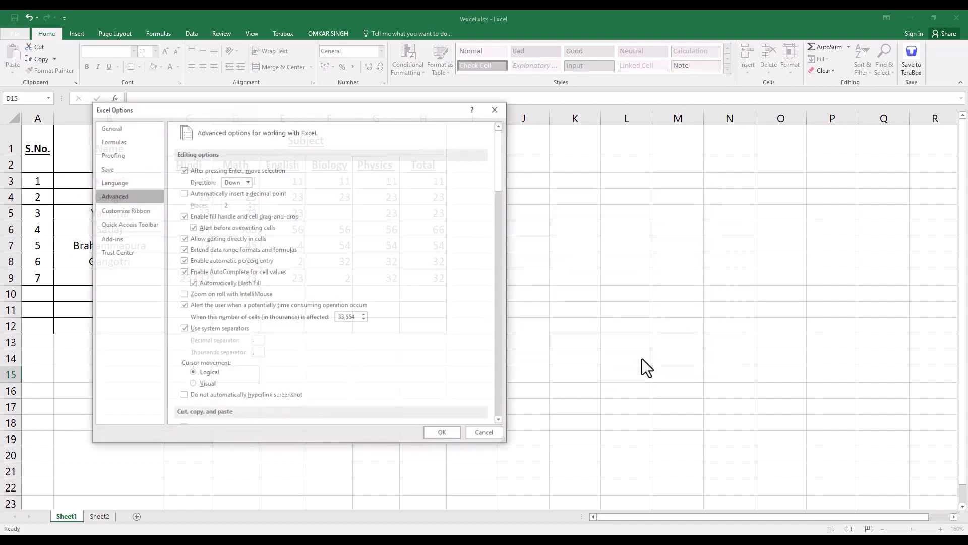
{"action": "left_click_drag", "start_coordinate": [302, 100], "coordinate": [374, 106]}
{"action": "left_click", "coordinate": [516, 437]}
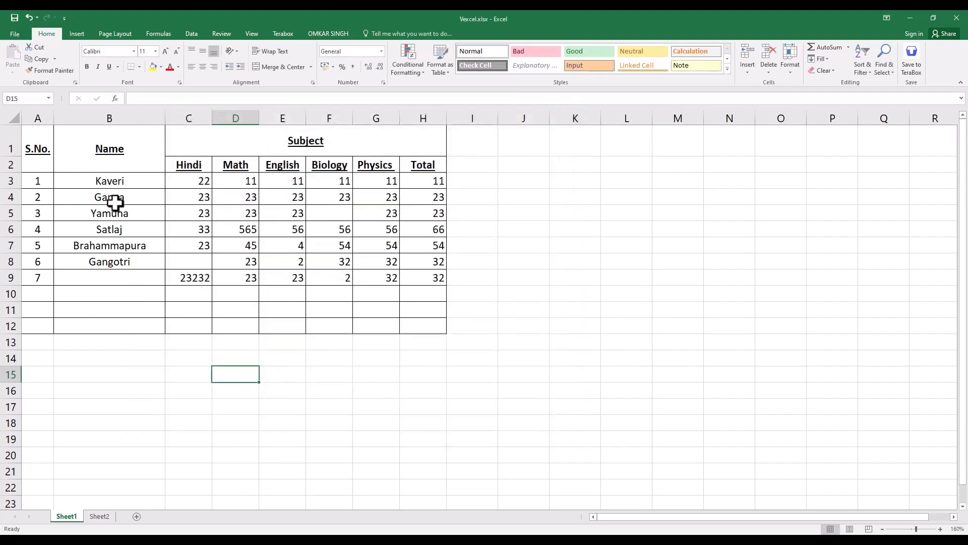
On Sheet2, enter kaveri in cell E1 and ganga in cell E2
{"action": "left_click", "coordinate": [102, 517]}
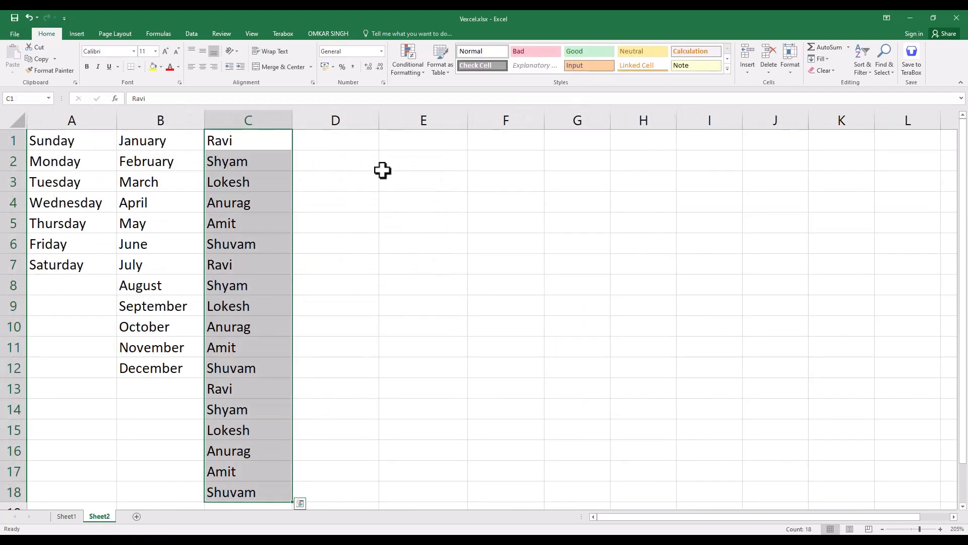
{"action": "left_click", "coordinate": [401, 141]}
{"action": "type", "text": "kaveri"}
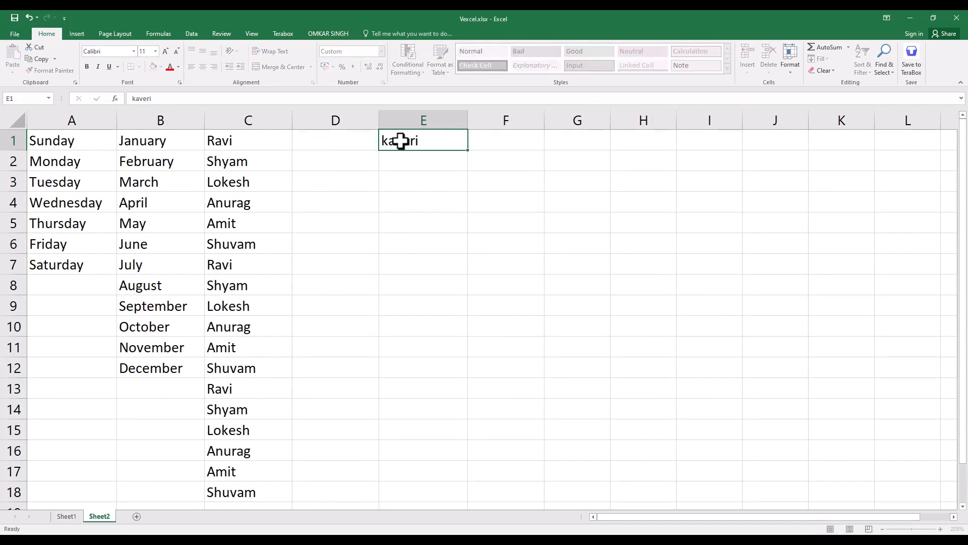
{"action": "key", "text": "Return"}
{"action": "type", "text": "gan"}
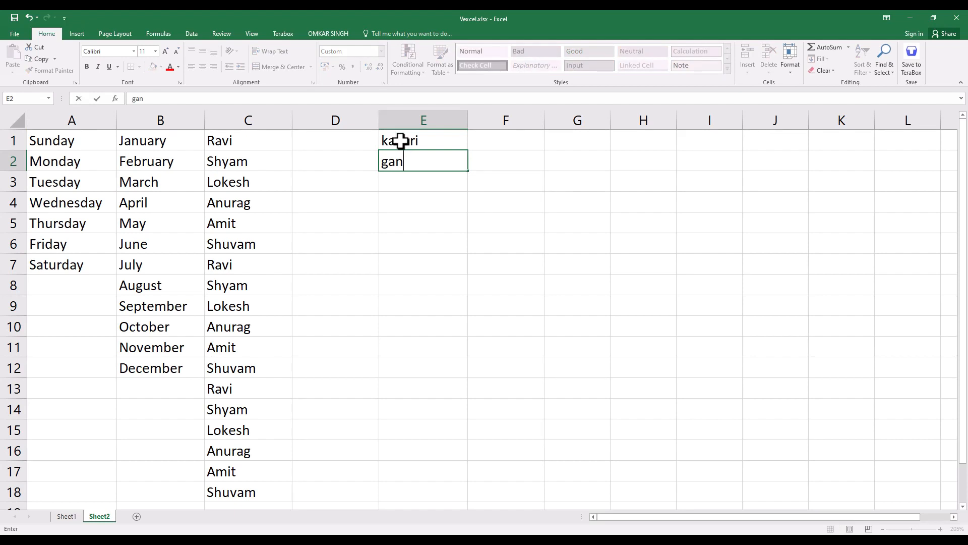
{"action": "type", "text": "ga"}
{"action": "key", "text": "Return"}
Fill the custom series from E1:E2 down to cell E16 and review the repeating names
{"action": "left_click_drag", "start_coordinate": [422, 144], "coordinate": [457, 459]}
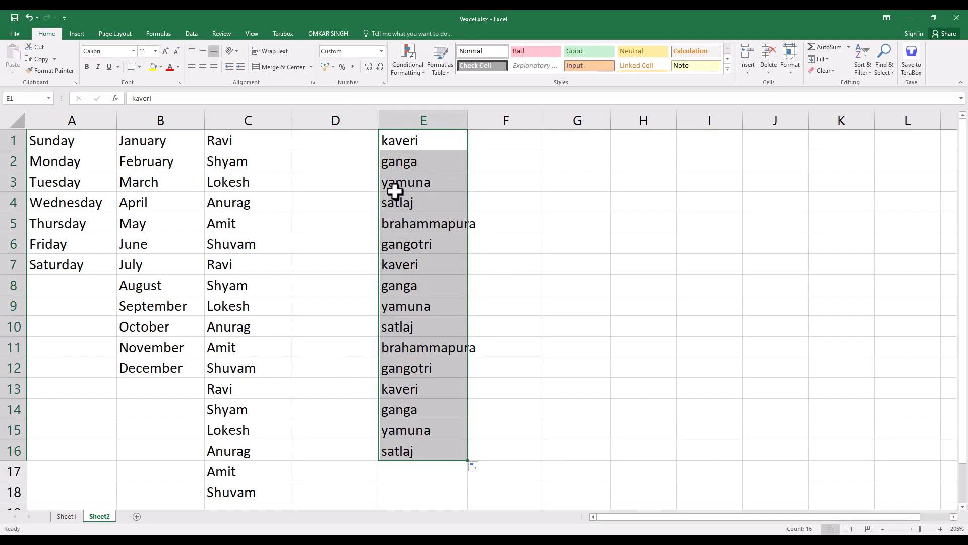
{"action": "left_click_drag", "start_coordinate": [395, 140], "coordinate": [392, 238]}
{"action": "left_click", "coordinate": [548, 248]}
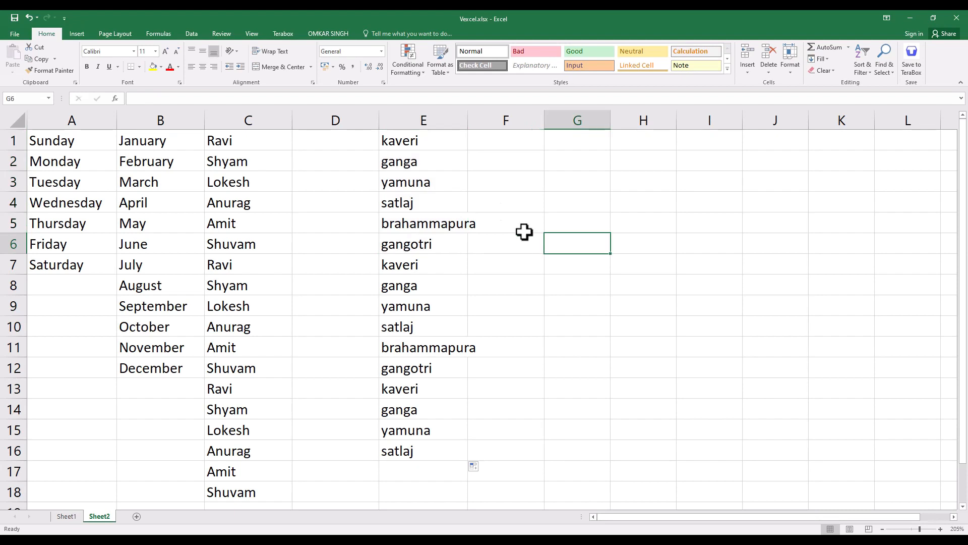
{"action": "left_click_drag", "start_coordinate": [408, 142], "coordinate": [400, 262]}
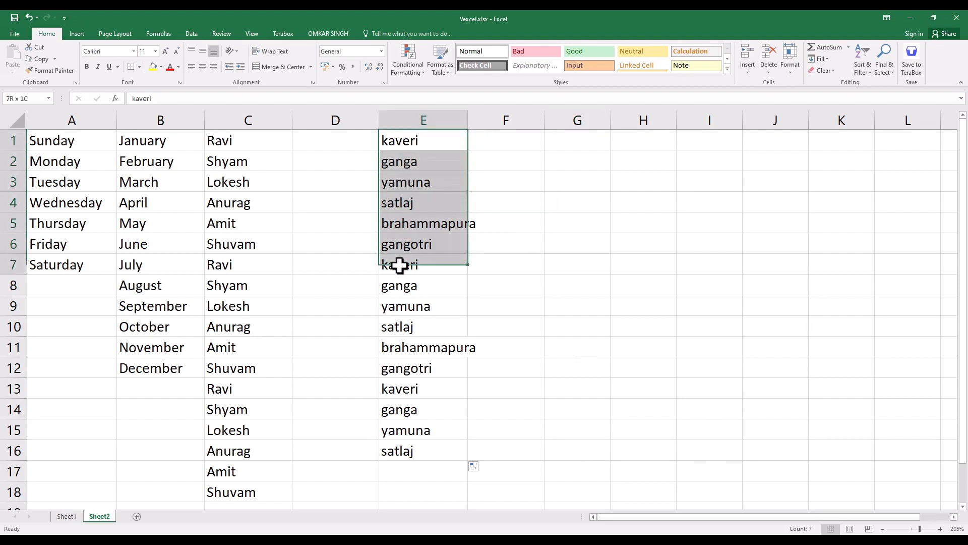
{"action": "left_click", "coordinate": [573, 209]}
{"action": "left_click_drag", "start_coordinate": [423, 141], "coordinate": [430, 164]}
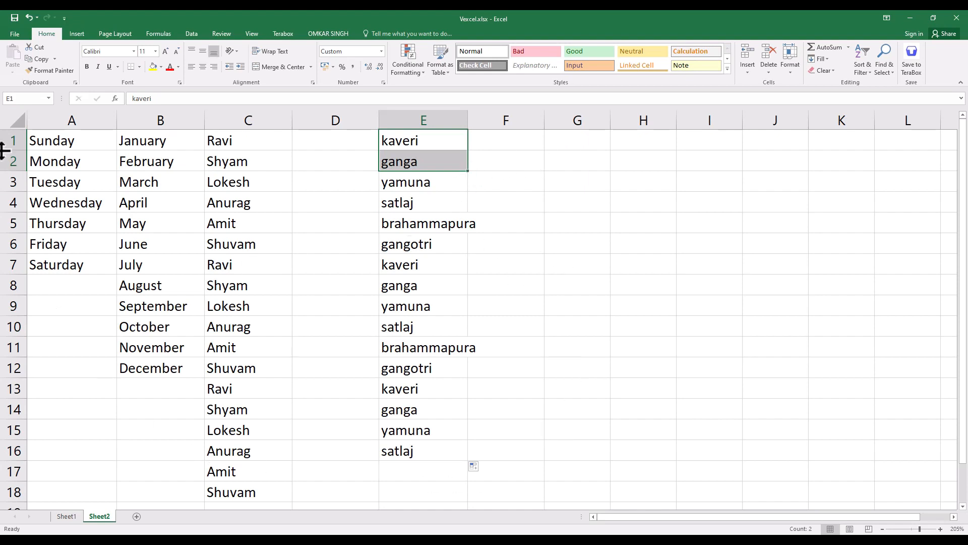
Review all the filled series on Sheet2 by selecting the range A1:F18
{"action": "left_click", "coordinate": [60, 141]}
{"action": "left_click_drag", "start_coordinate": [60, 142], "coordinate": [489, 497]}
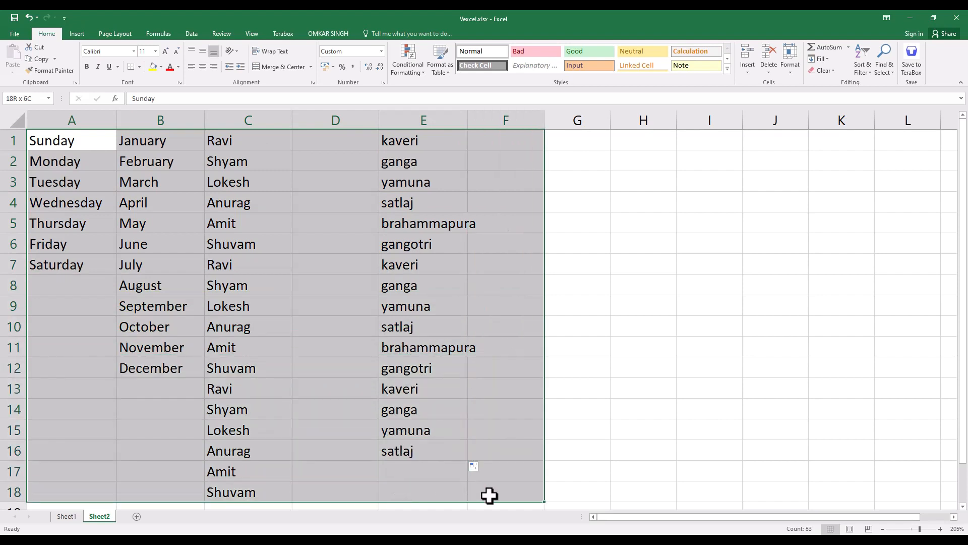
{"action": "left_click", "coordinate": [48, 140]}
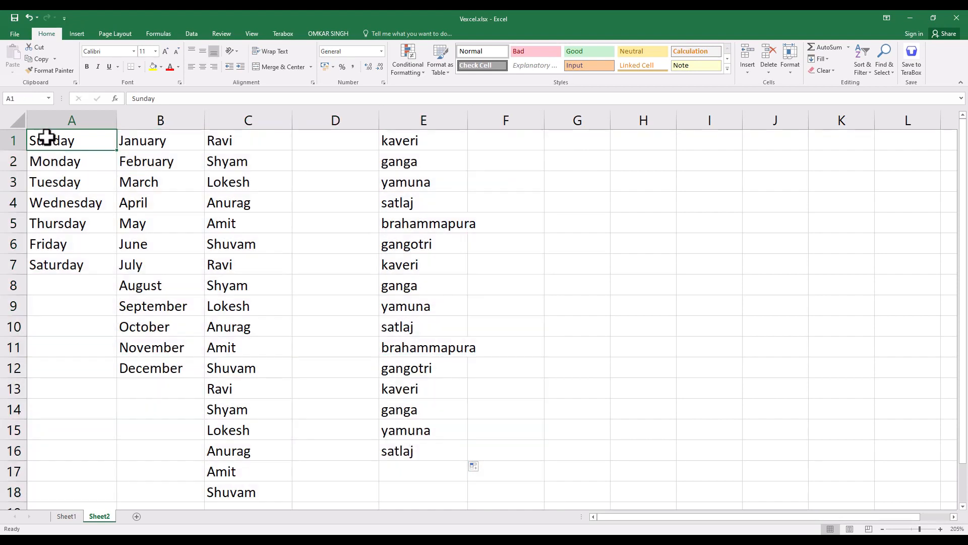
{"action": "left_click", "coordinate": [161, 159]}
{"action": "left_click", "coordinate": [79, 136]}
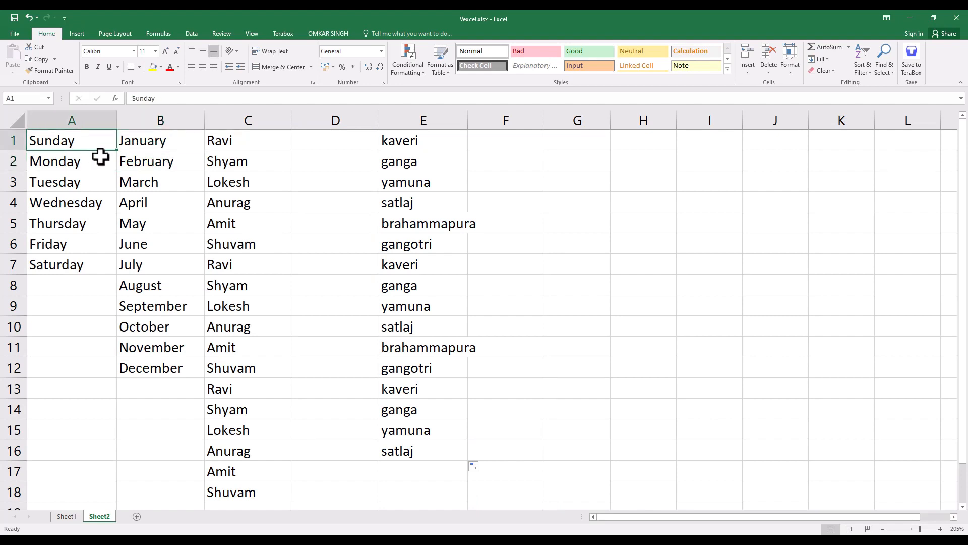